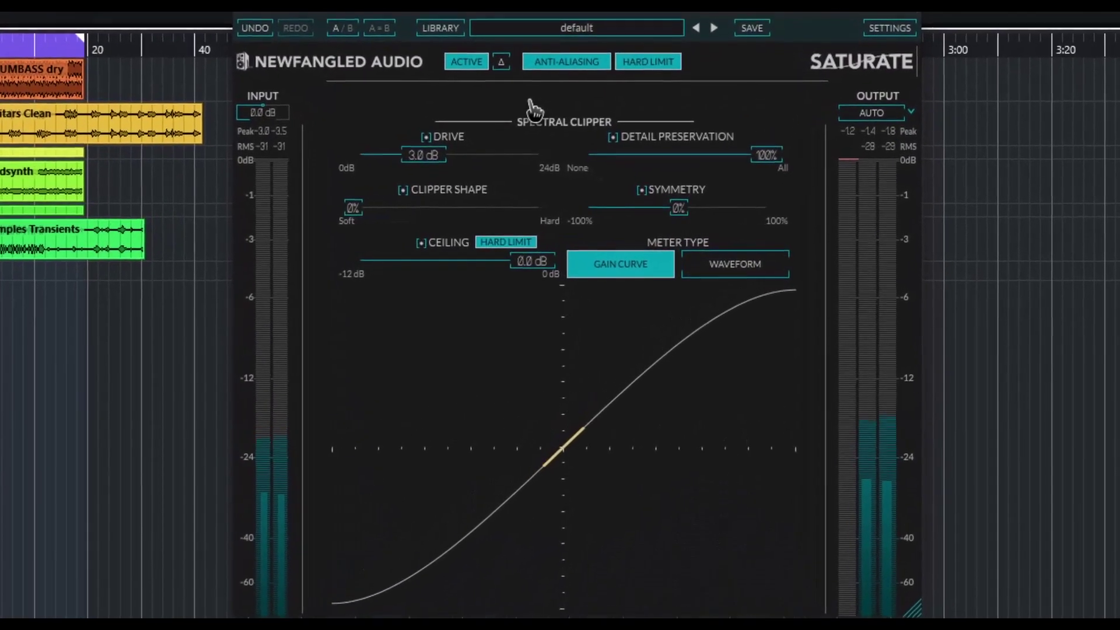
Set the spectral clipper to 9.6 dB drive, 80% symmetry, 70% detail preservation, -0.2 dB ceiling and 79% clipper shape.
drag(531, 181, 552, 182)
drag(467, 166, 497, 183)
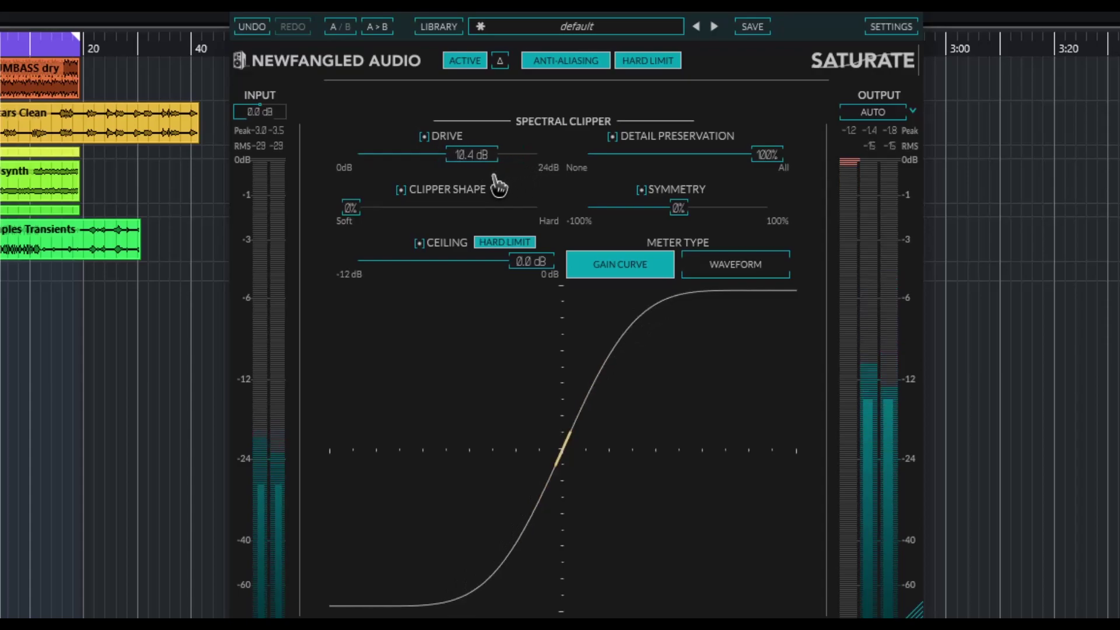
drag(738, 219, 790, 217)
drag(772, 165, 703, 169)
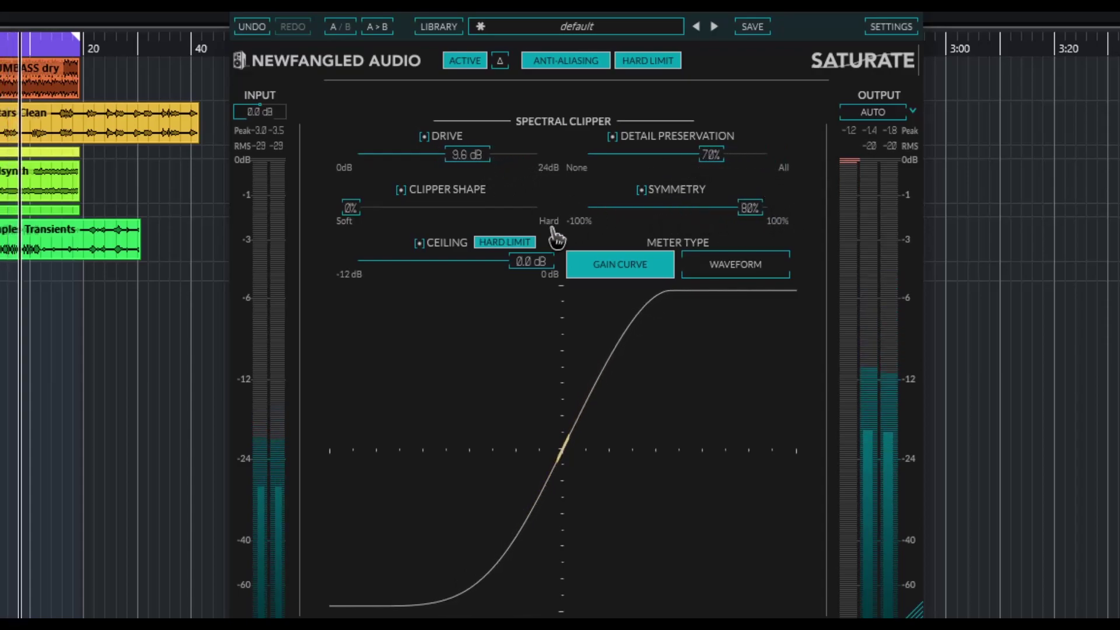
drag(530, 267, 507, 290)
drag(356, 219, 577, 237)
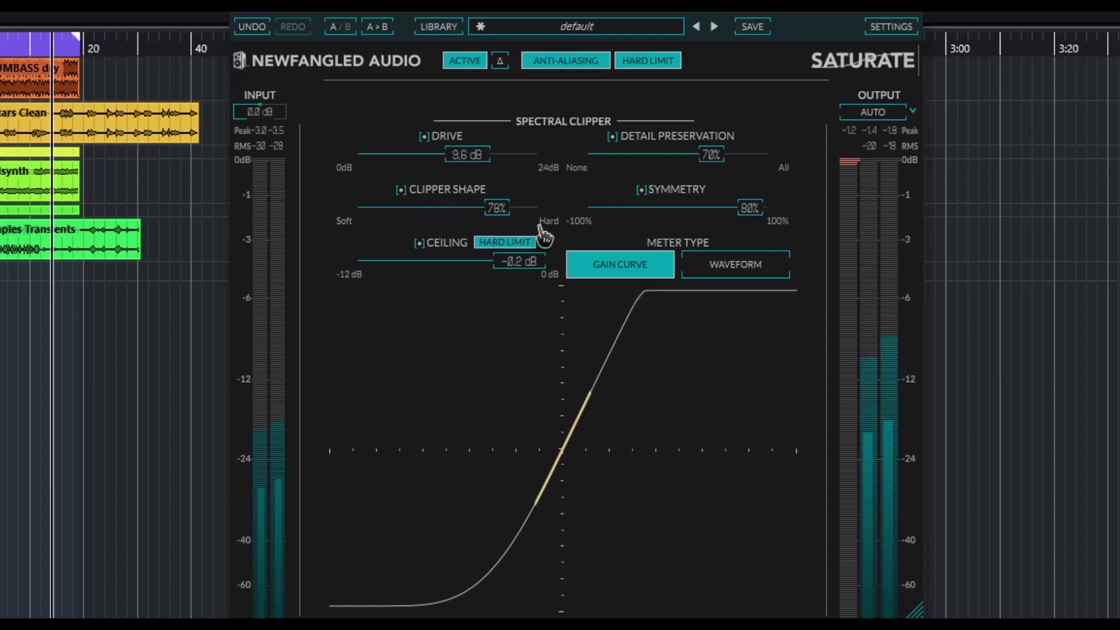
Enable automatic output level compensation and disable hard limiting.
click(903, 114)
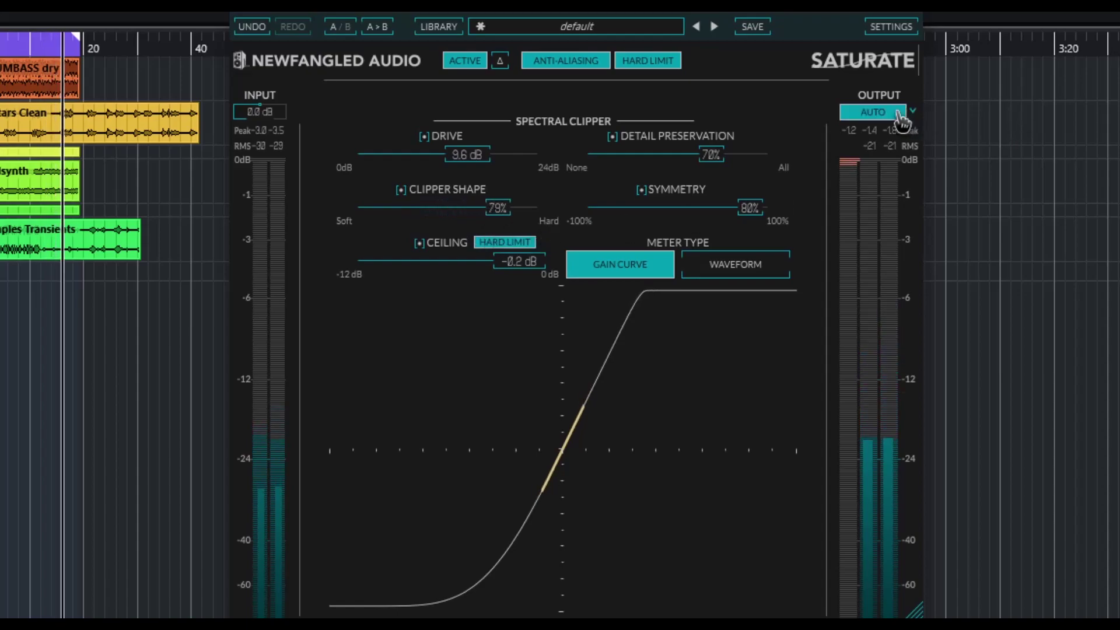
click(652, 69)
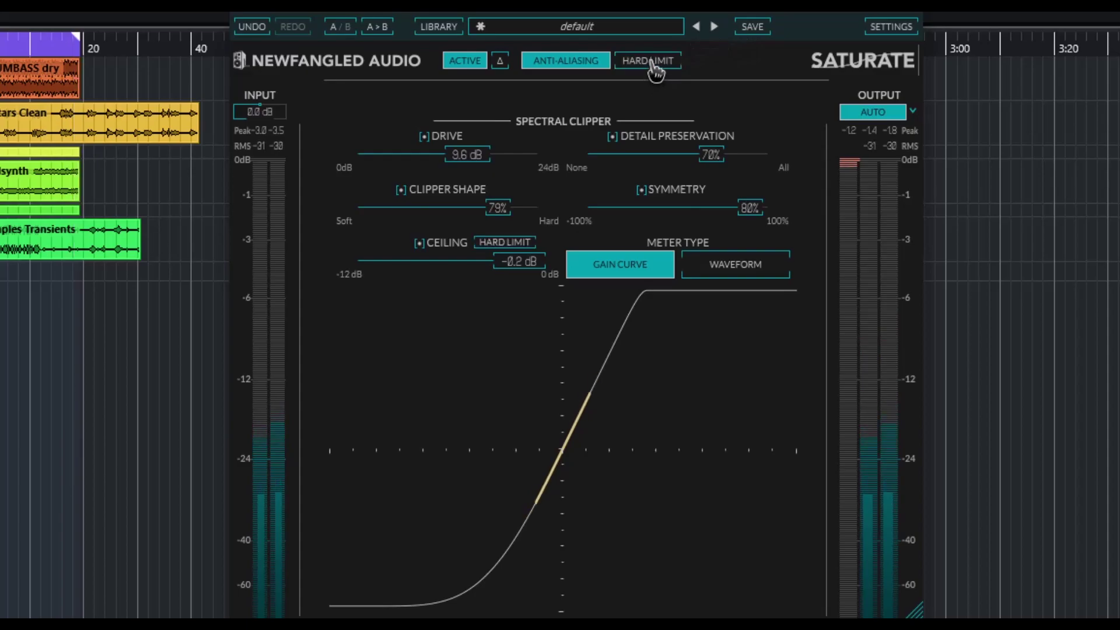
Set the clipper shape to 62%, drive to 24 dB, detail preservation to 0% and symmetry to -96%.
drag(493, 220, 457, 220)
drag(465, 155, 566, 164)
drag(711, 155, 518, 175)
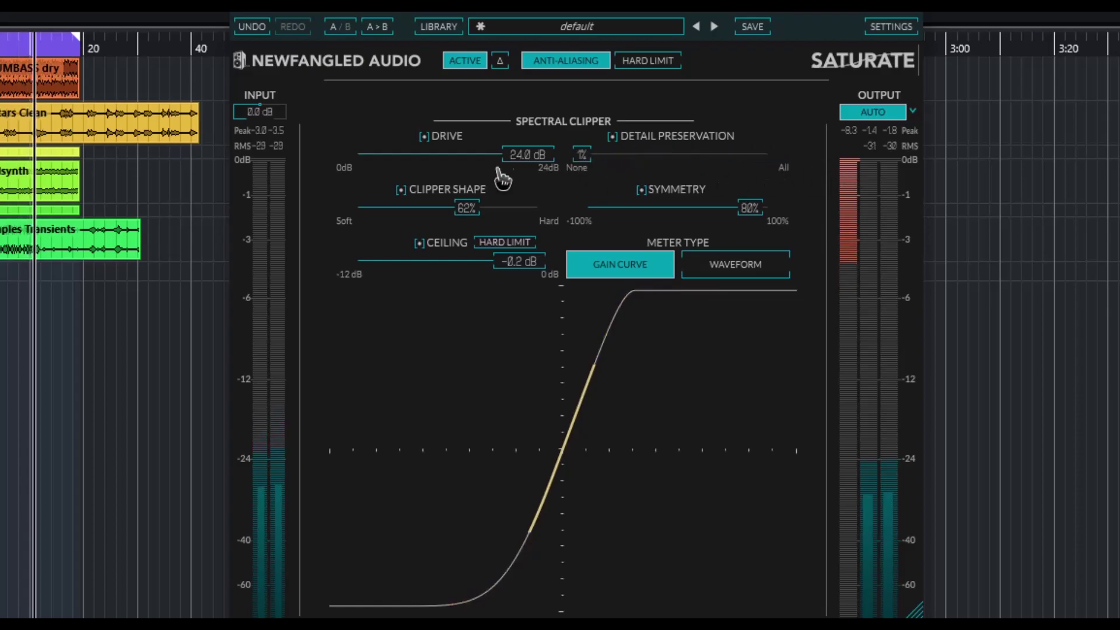
drag(748, 220, 537, 220)
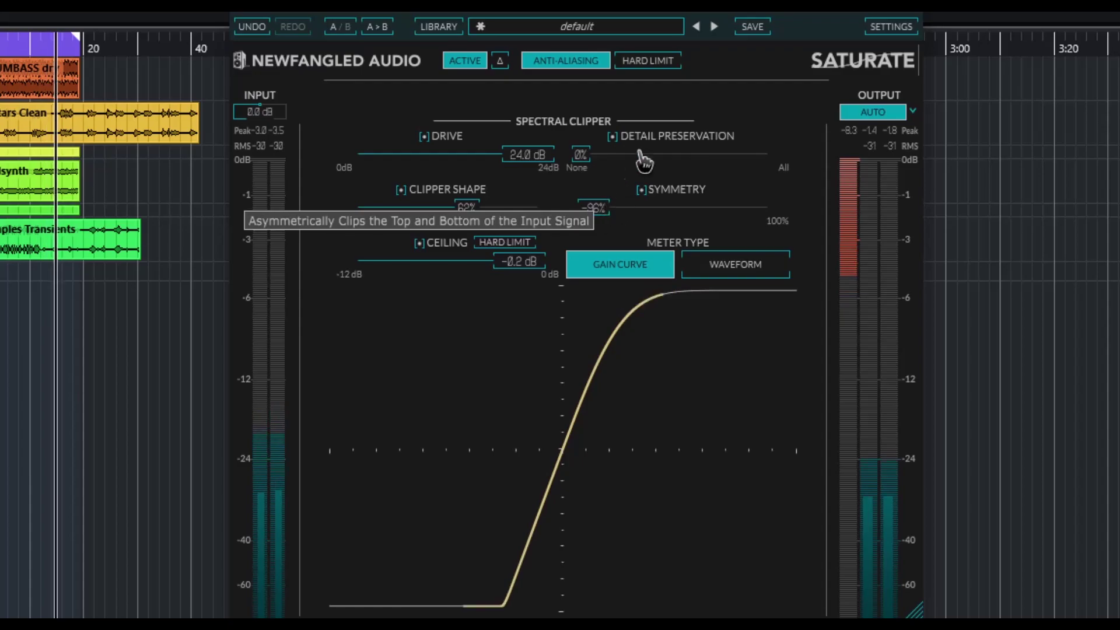
Audition the presets one after another from Asymmetric Overdrive through Hard Drums, Parallel Punch, Searing Hot and Warmup to Be Careful Now...
click(714, 28)
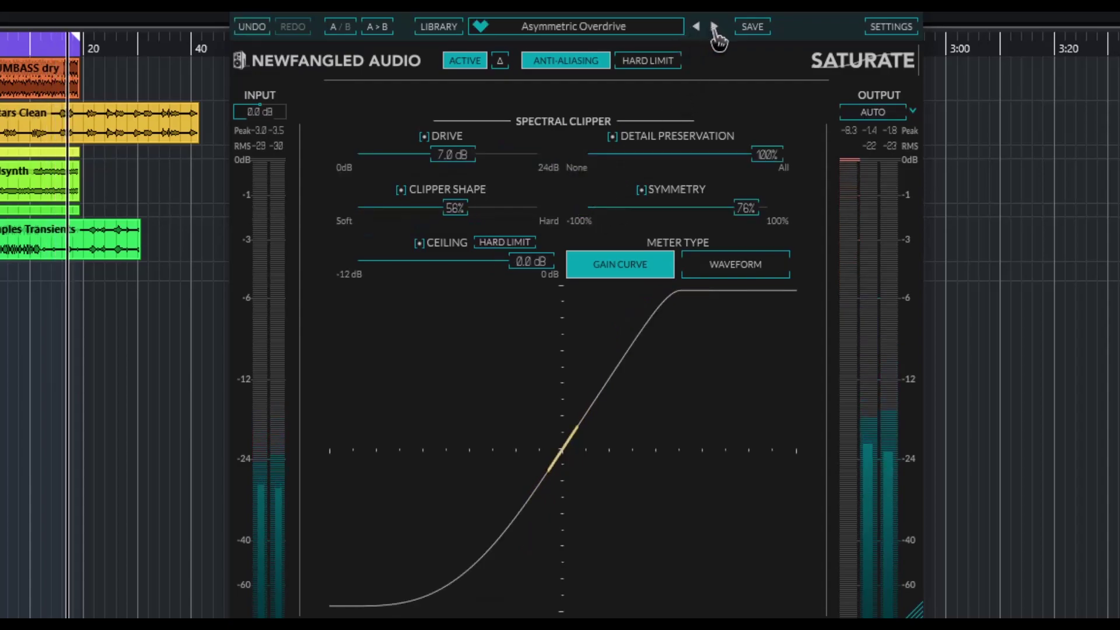
click(714, 27)
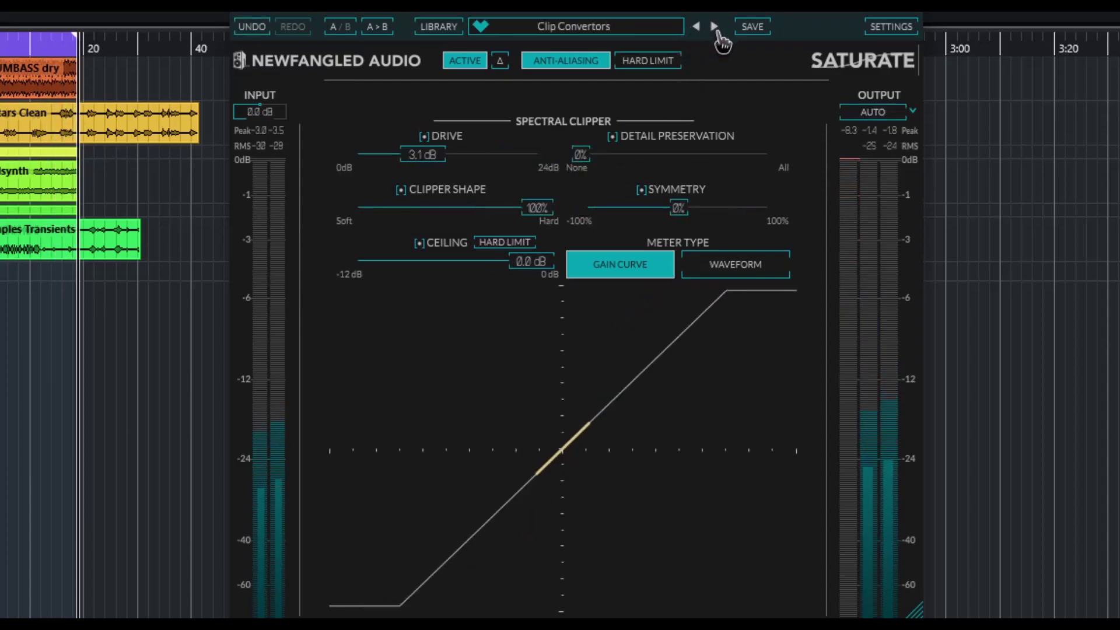
click(714, 27)
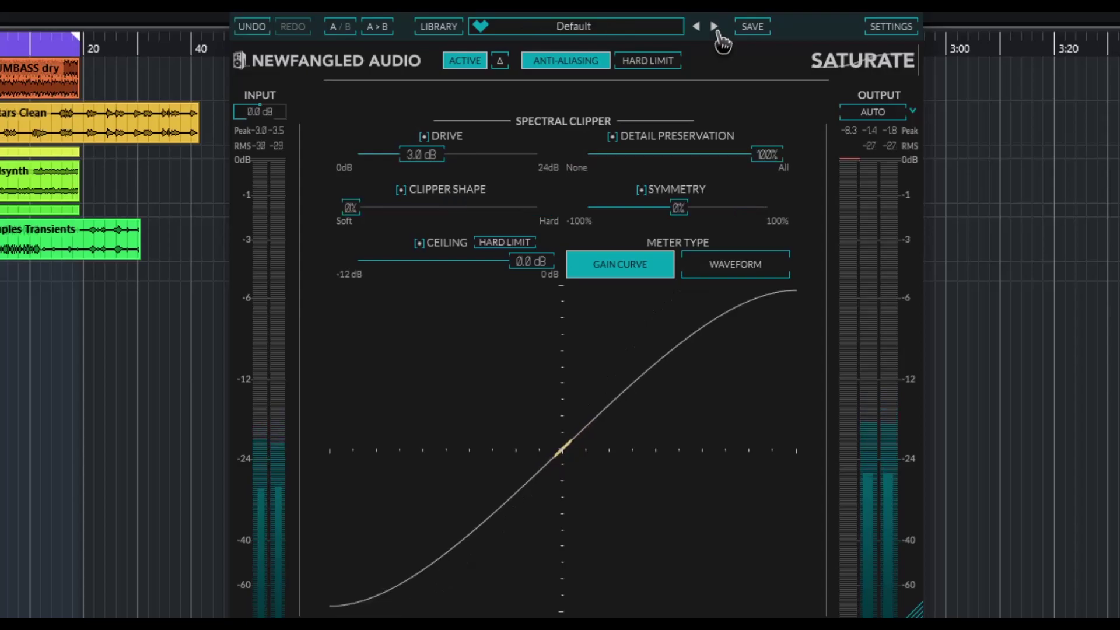
click(715, 28)
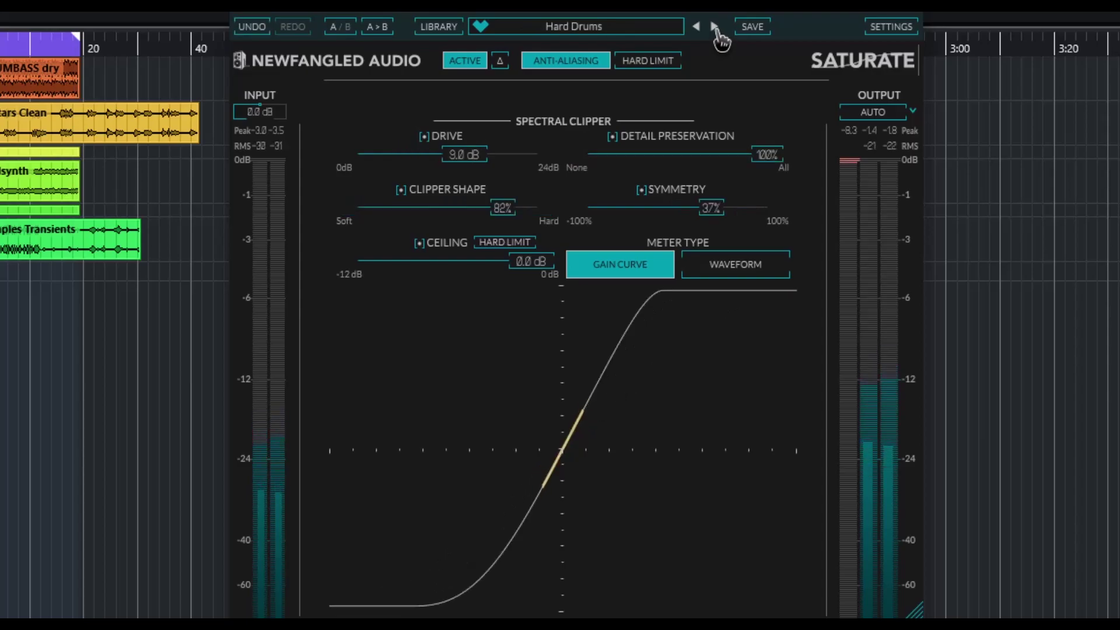
click(716, 28)
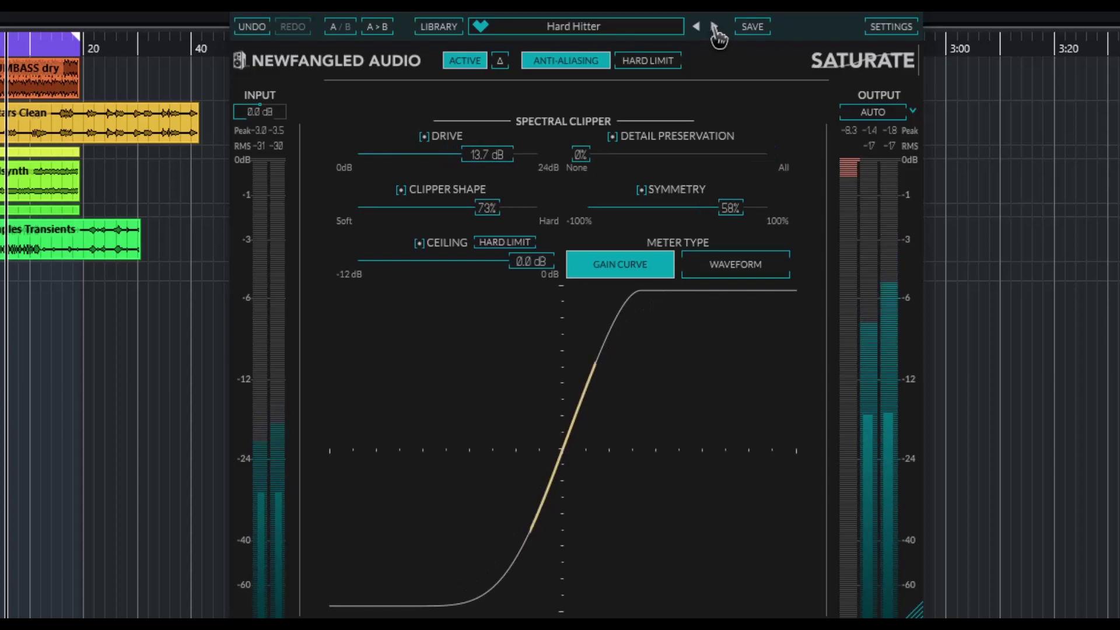
click(716, 28)
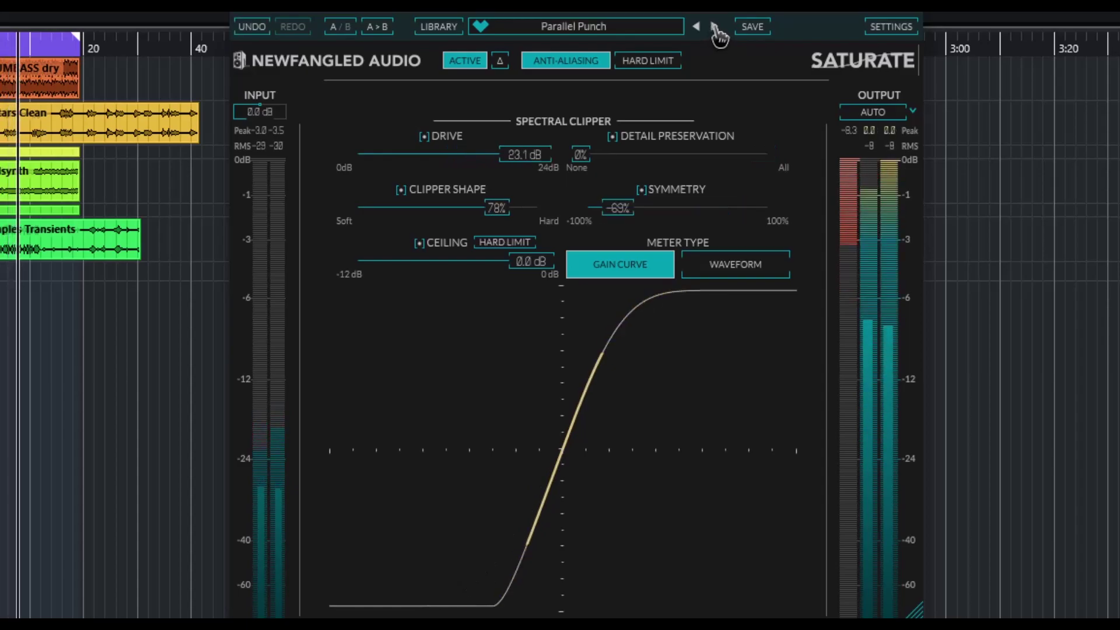
click(716, 28)
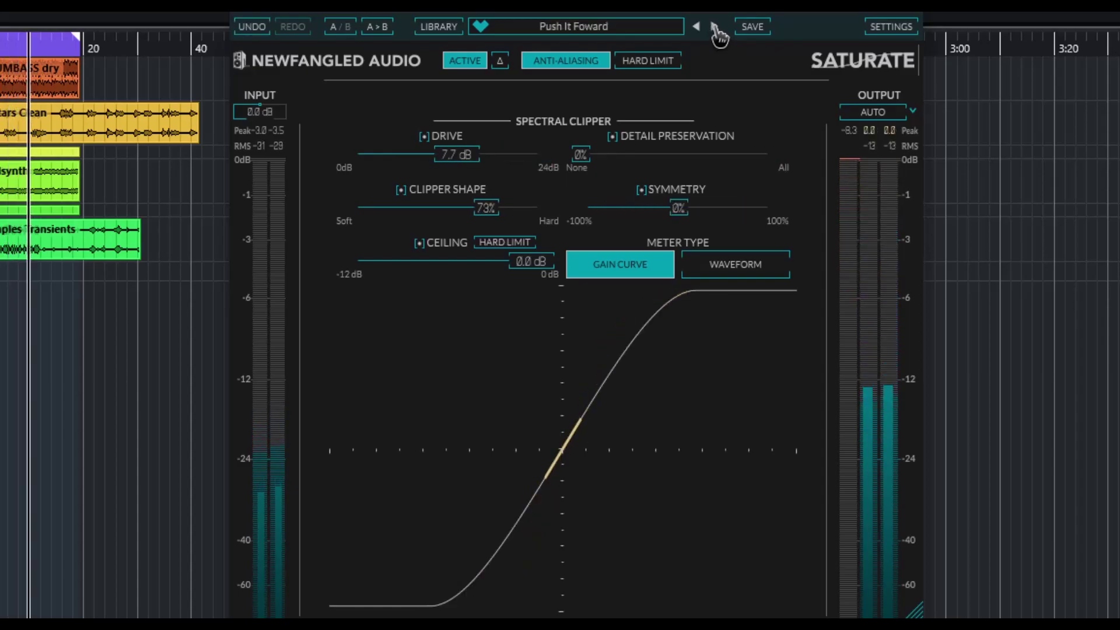
click(716, 28)
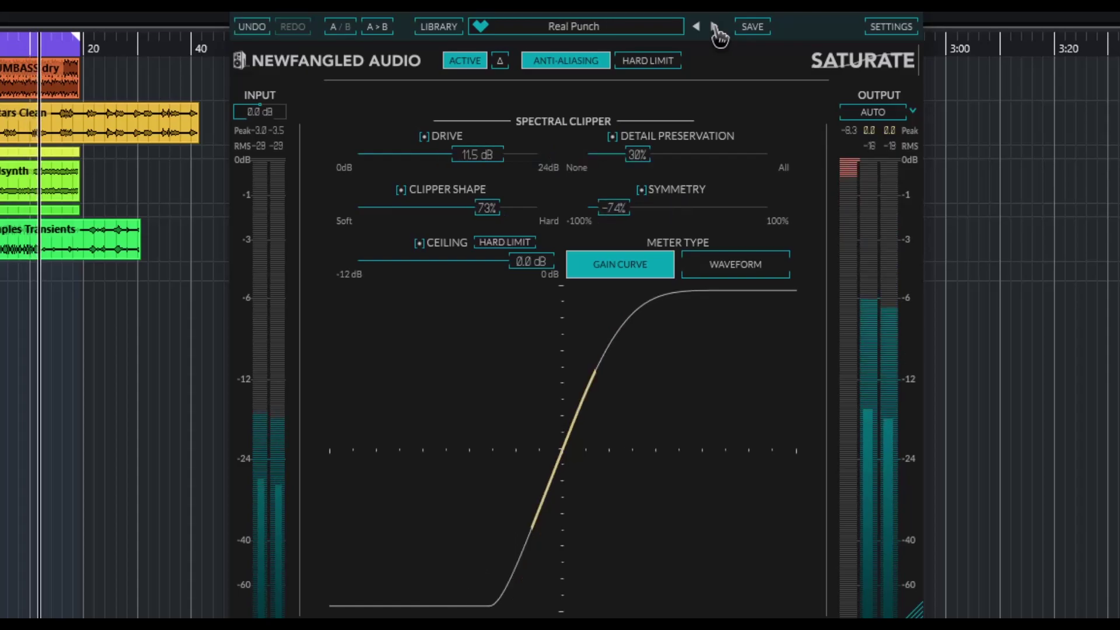
click(715, 28)
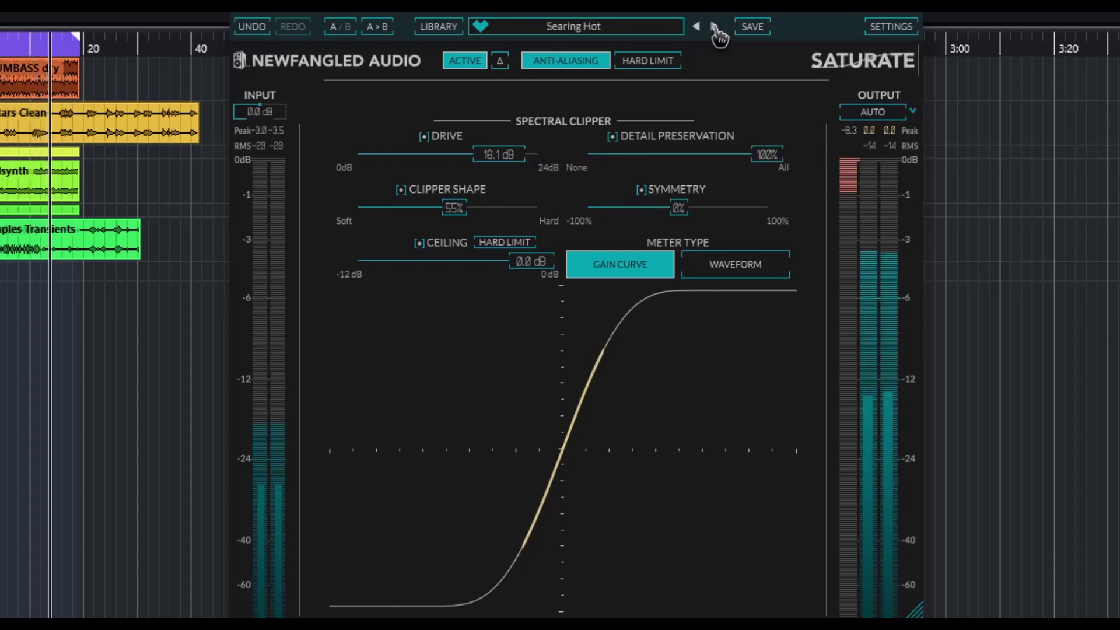
click(716, 28)
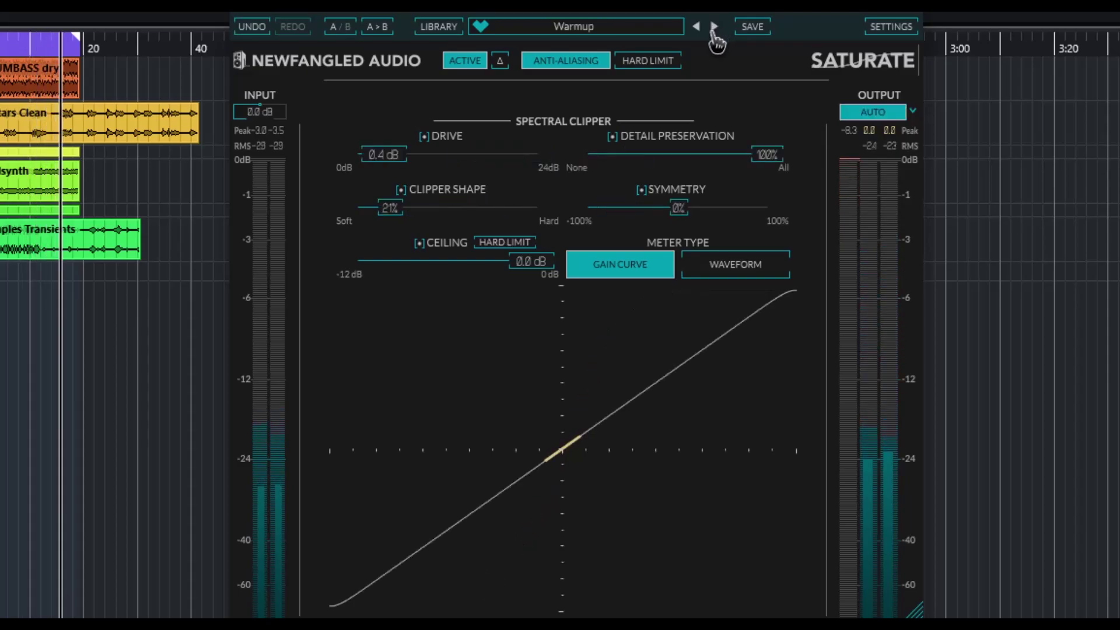
click(715, 28)
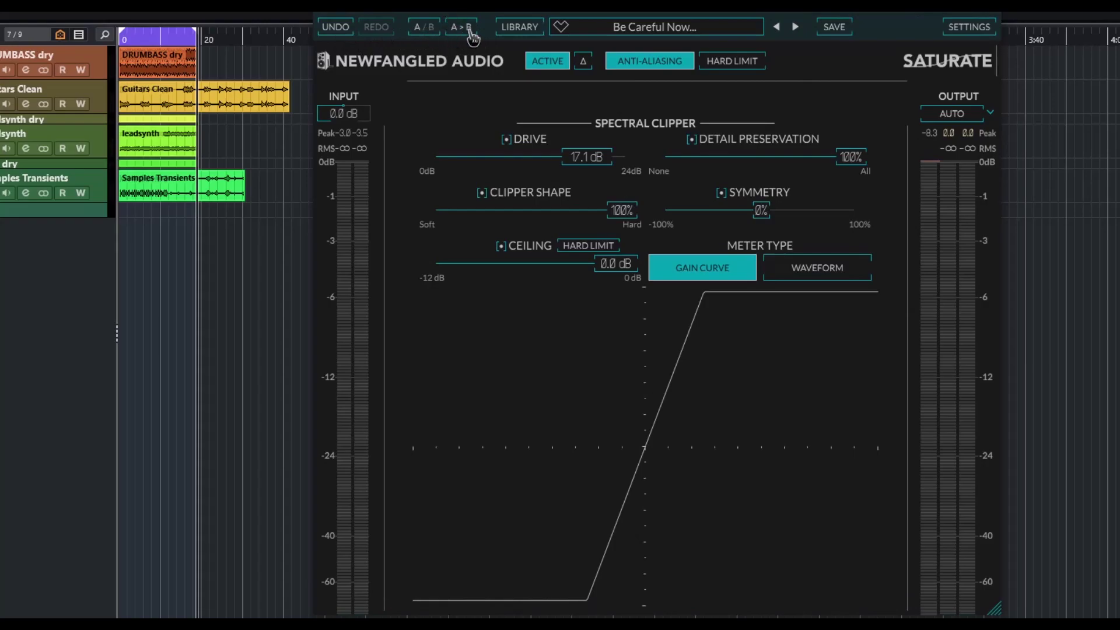
In the preset library, load Front End and Back End, view its details, and mark Distortion Pedal as a favorite.
click(530, 34)
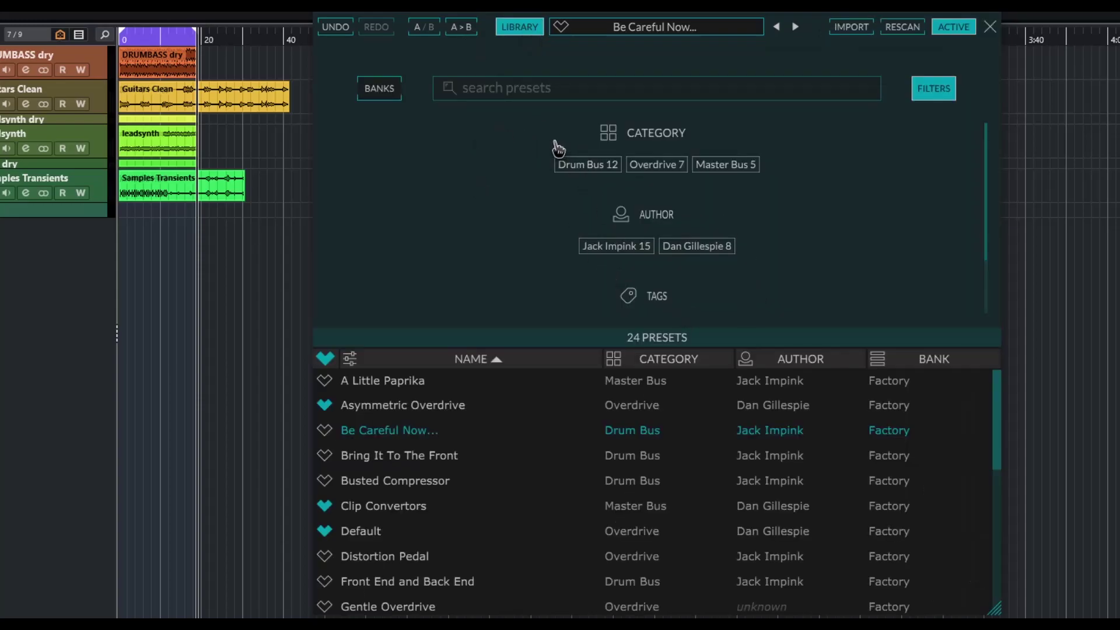
click(506, 93)
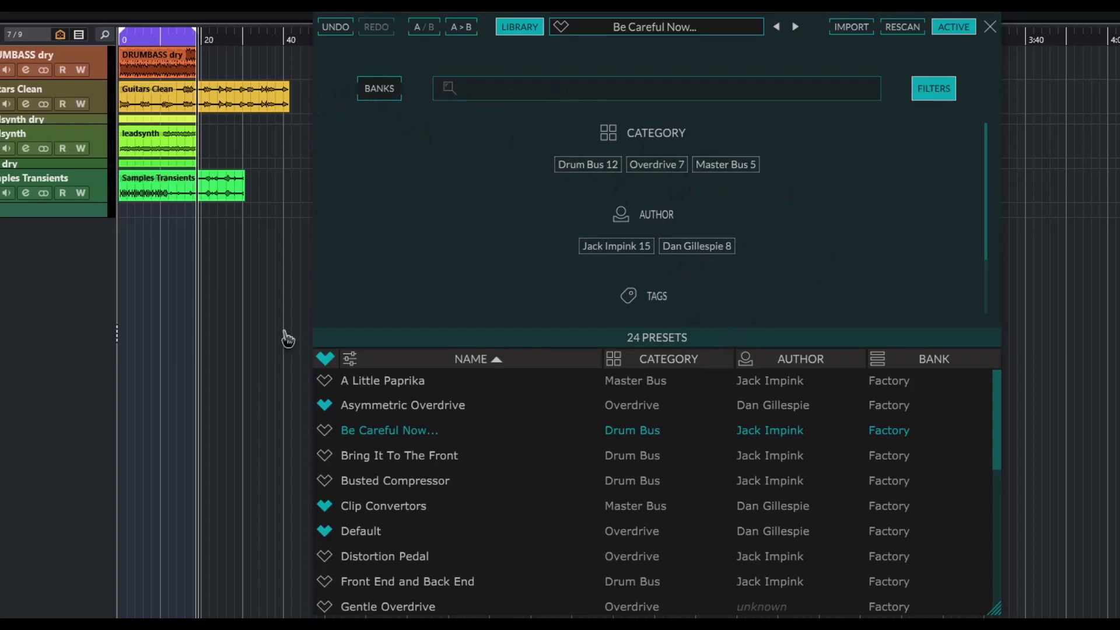
click(412, 581)
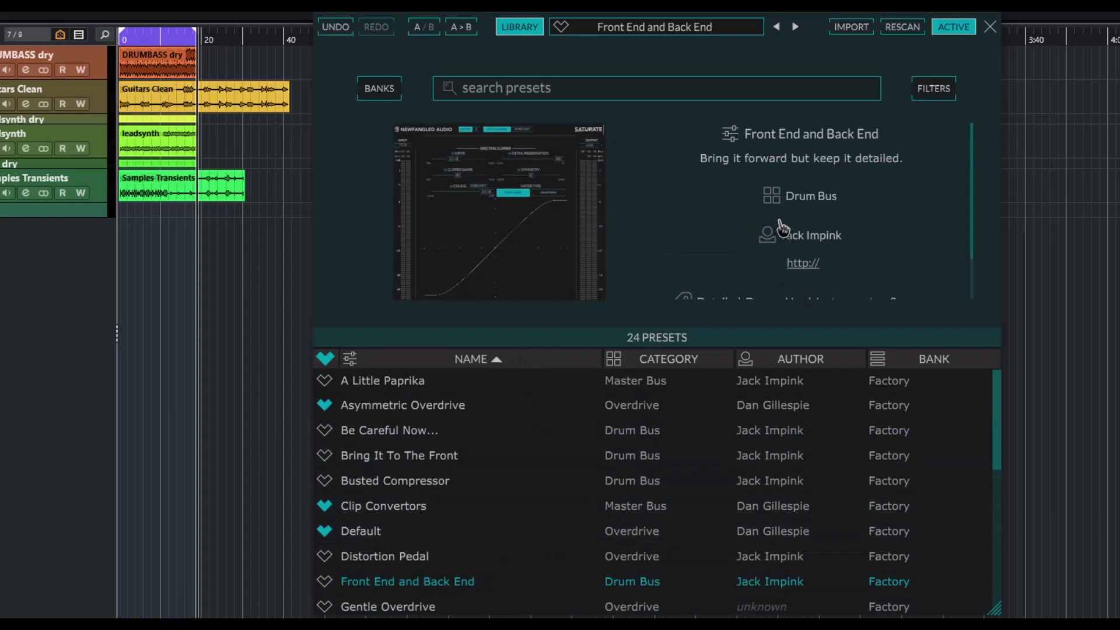
scroll(781, 228, down, 1)
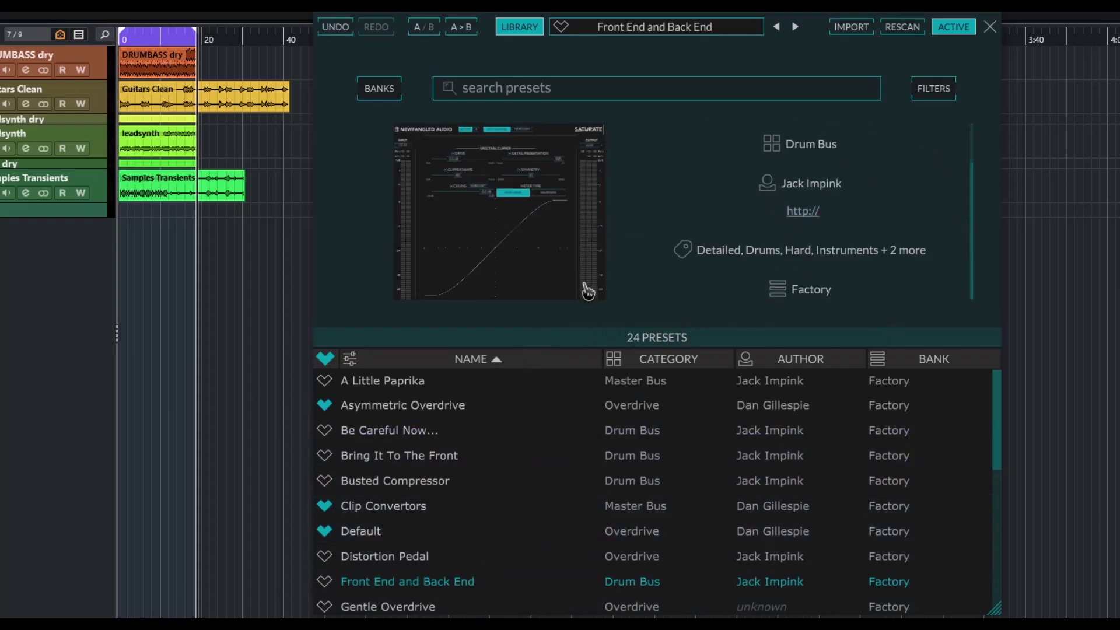
click(324, 558)
click(514, 34)
Step forward through the presets to load Playing With Fire.
click(794, 29)
click(795, 29)
click(795, 29)
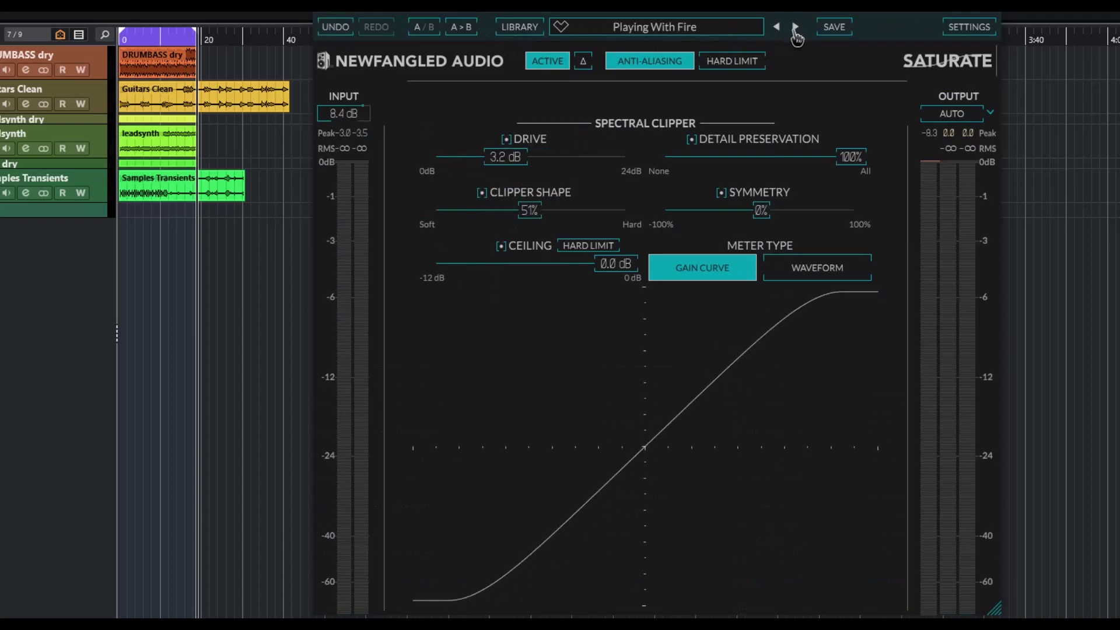
Turn on OpenGL graphics rendering in the plugin settings.
click(966, 29)
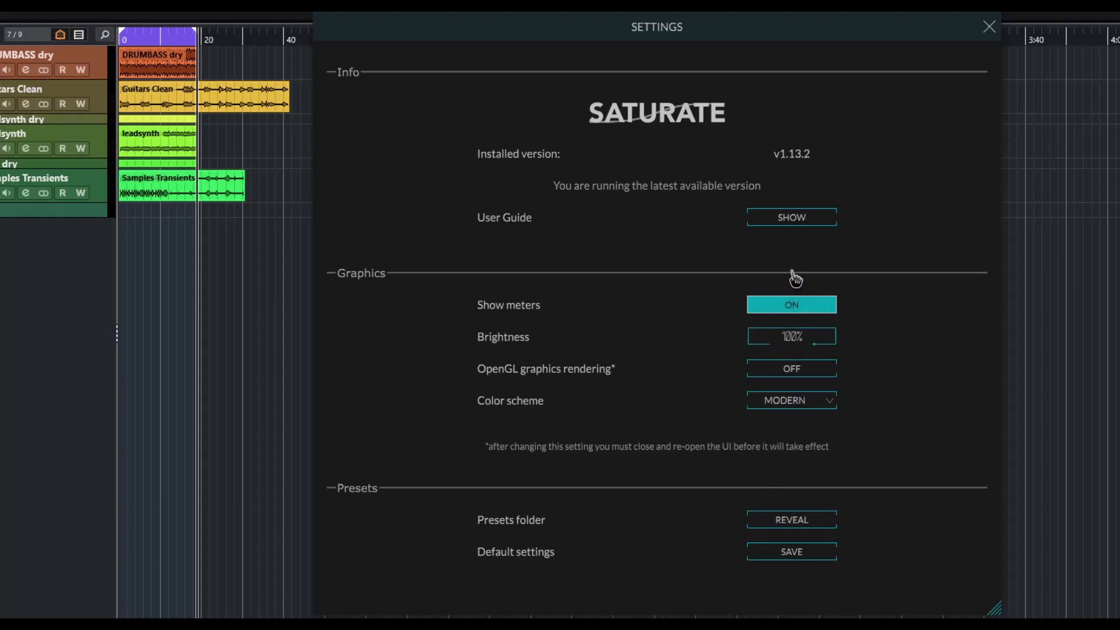
click(823, 370)
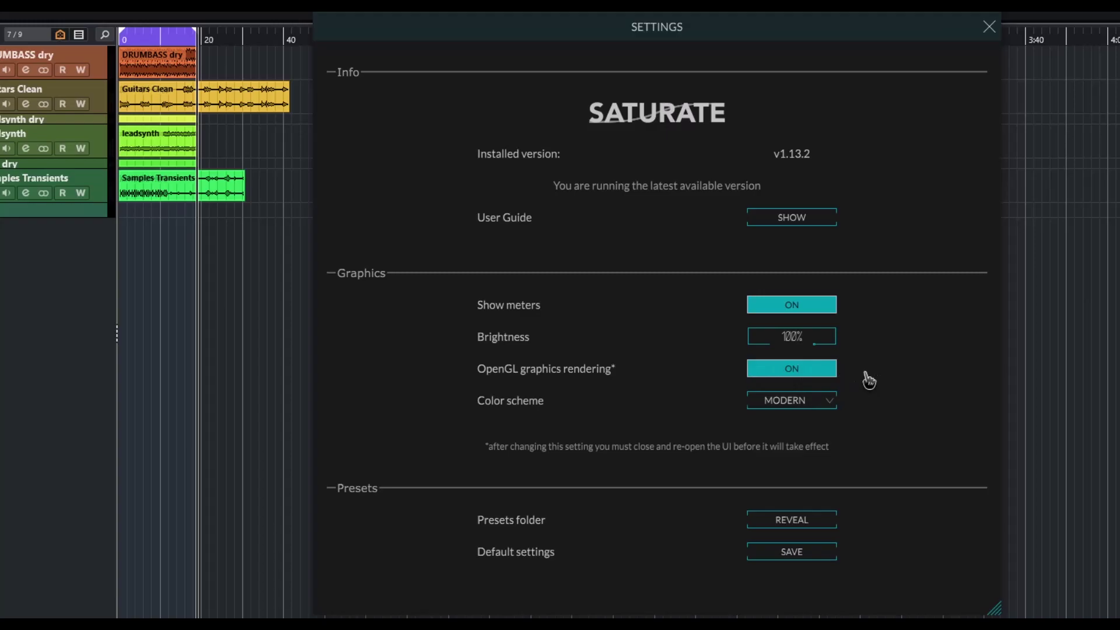
Try the Newfangled and Twin Turbo color schemes, return to Modern, and close the settings.
click(820, 401)
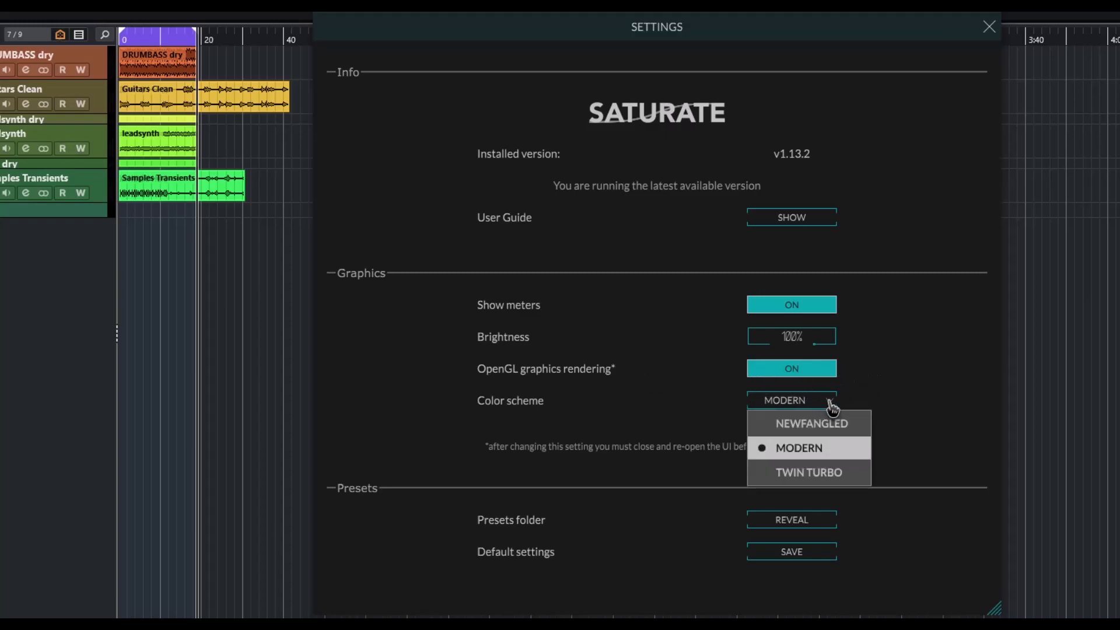
click(823, 435)
click(828, 407)
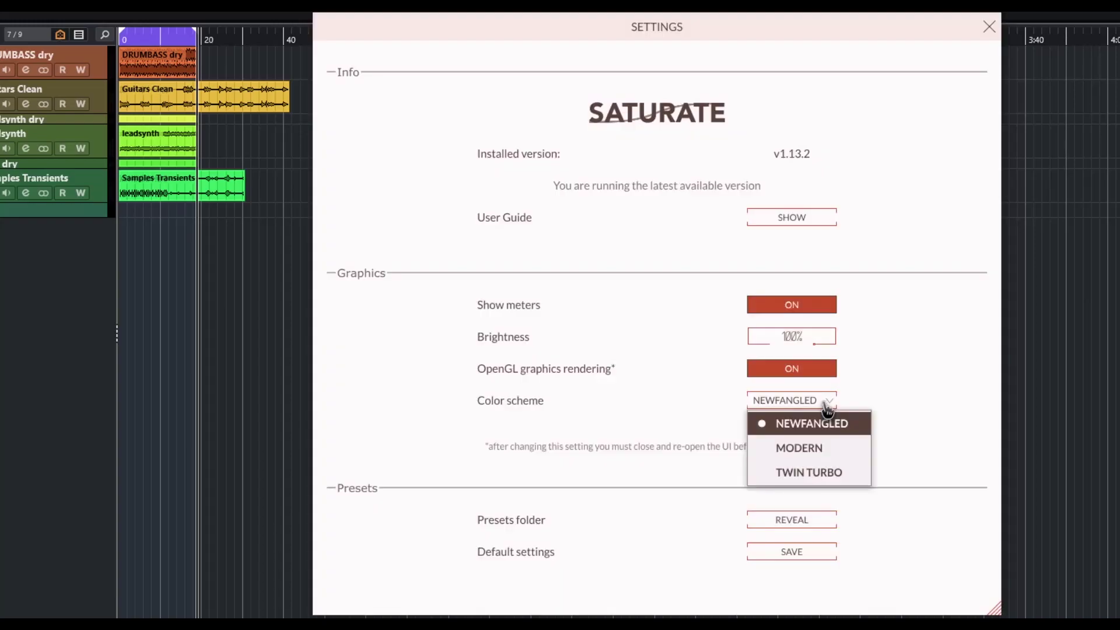
click(842, 474)
click(821, 403)
click(800, 447)
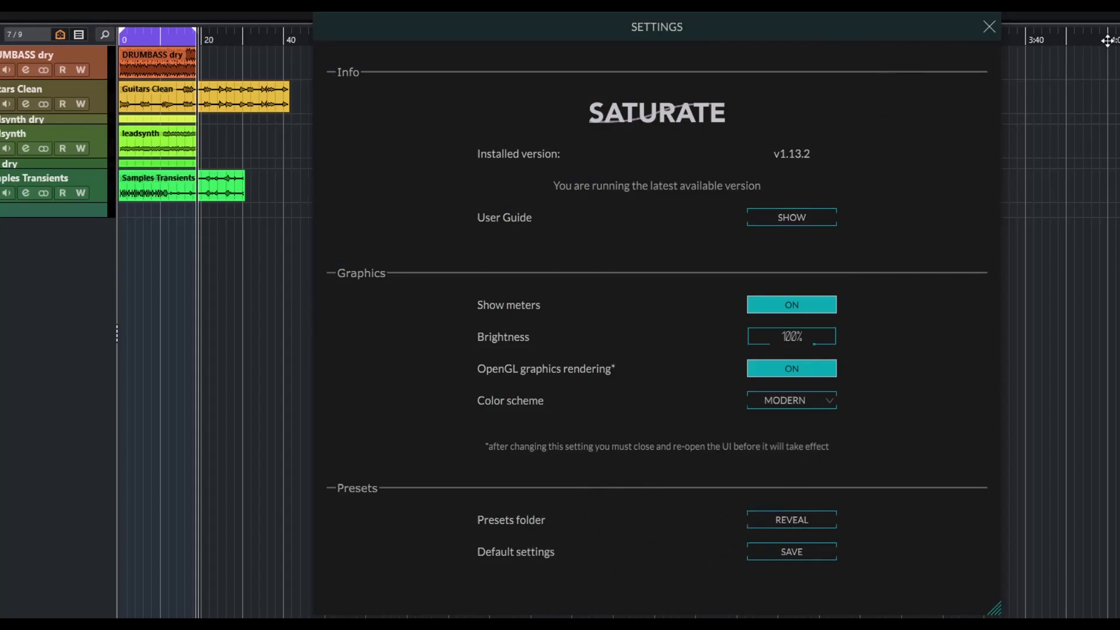
click(990, 30)
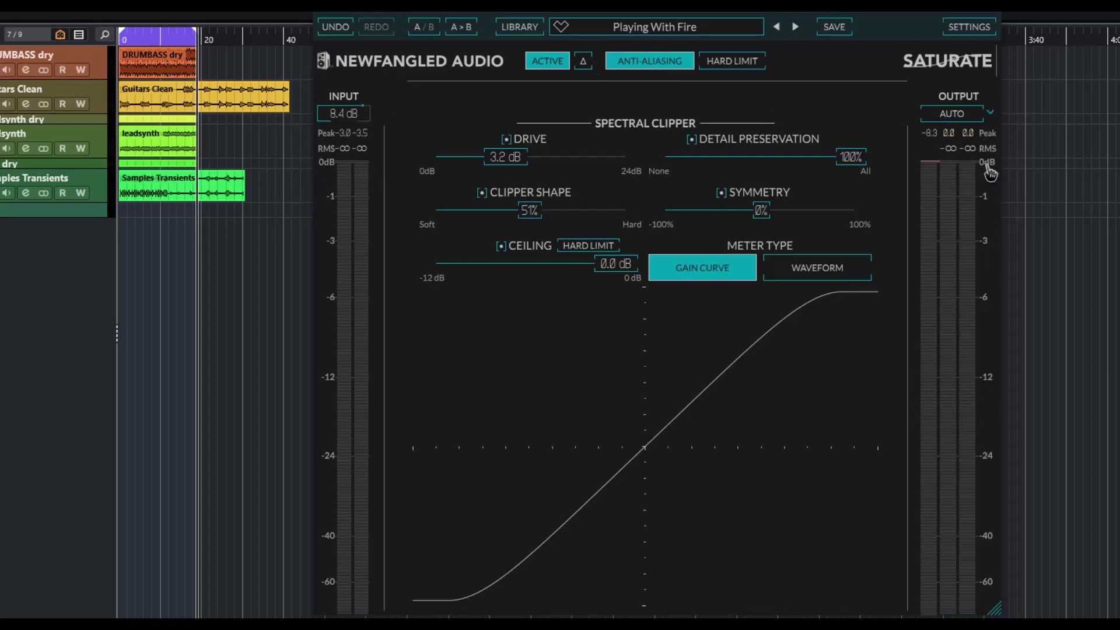
Compare automatic output compensation with a manual output gain of 0.6 dB, leaving the output mode on Automatic.
click(962, 114)
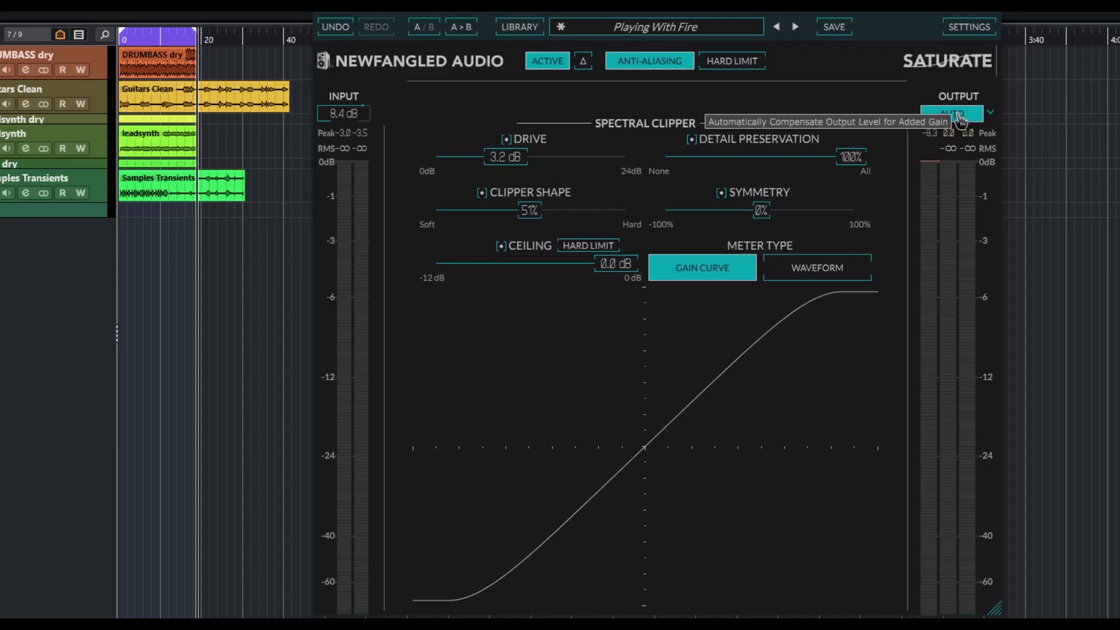
click(992, 115)
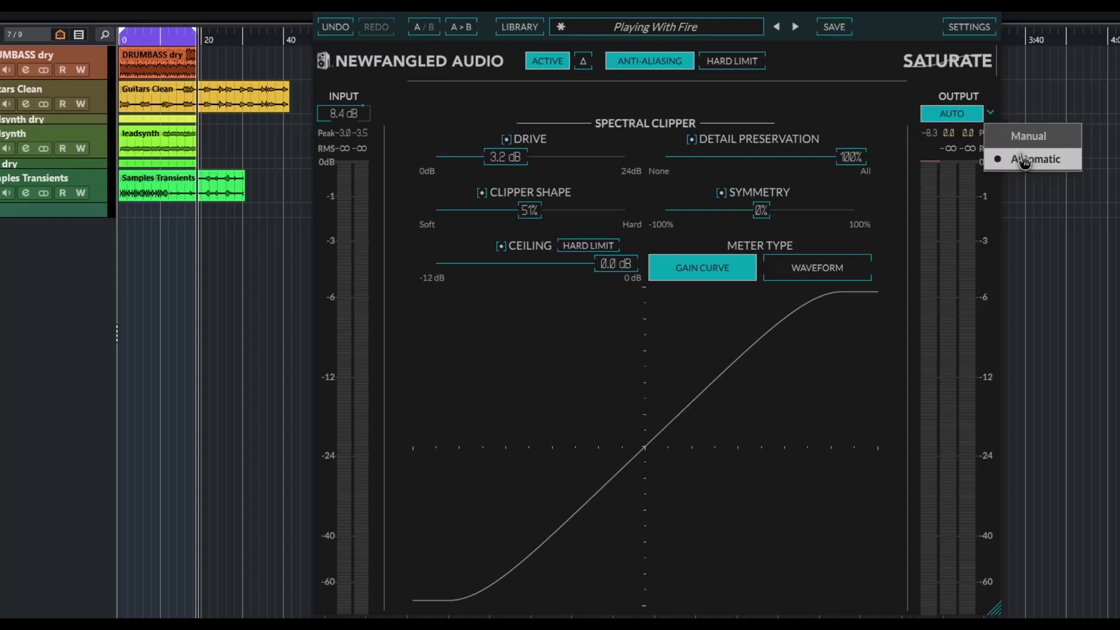
click(1027, 136)
drag(947, 122, 1016, 155)
drag(1043, 190, 1000, 170)
click(991, 113)
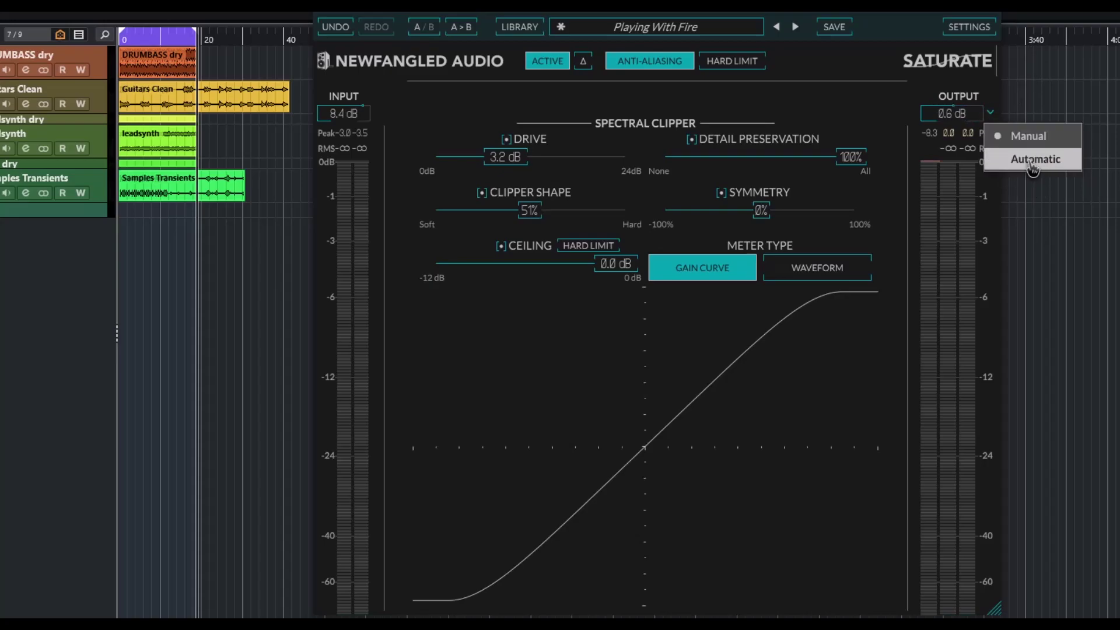
click(1034, 169)
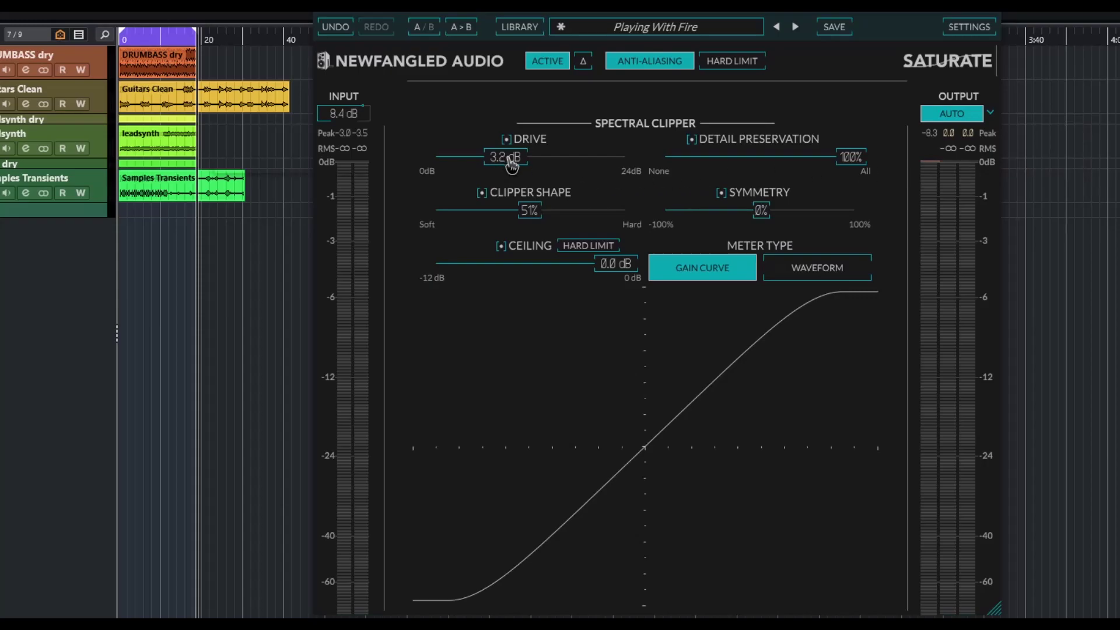
Sweep the drive up to its 24 dB maximum and bring it down to 14.9 dB.
drag(511, 165, 658, 172)
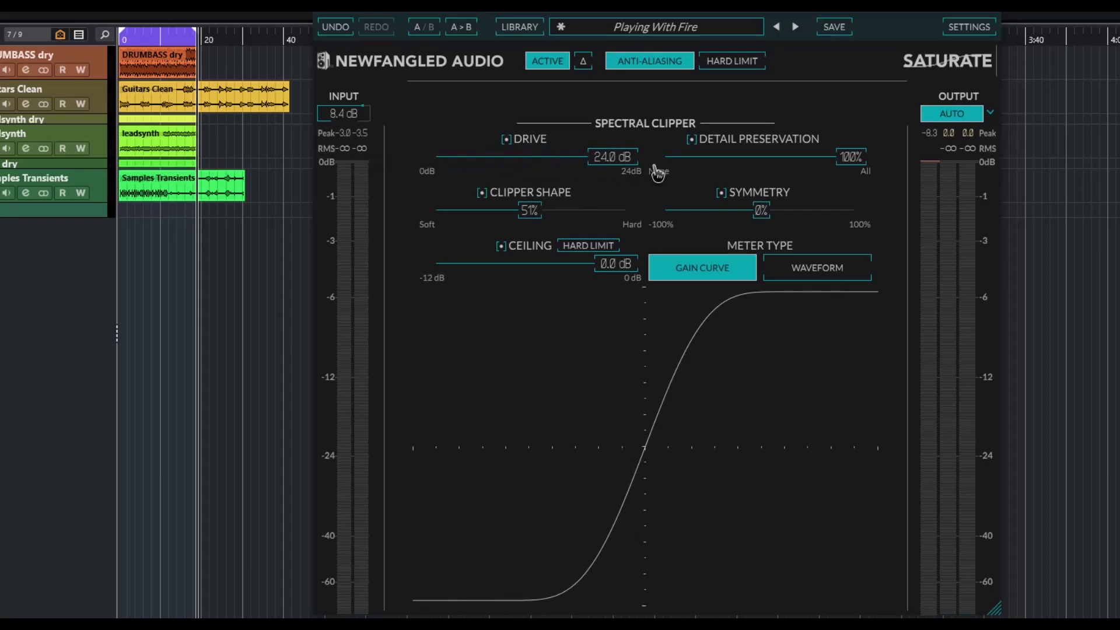
drag(657, 172, 589, 182)
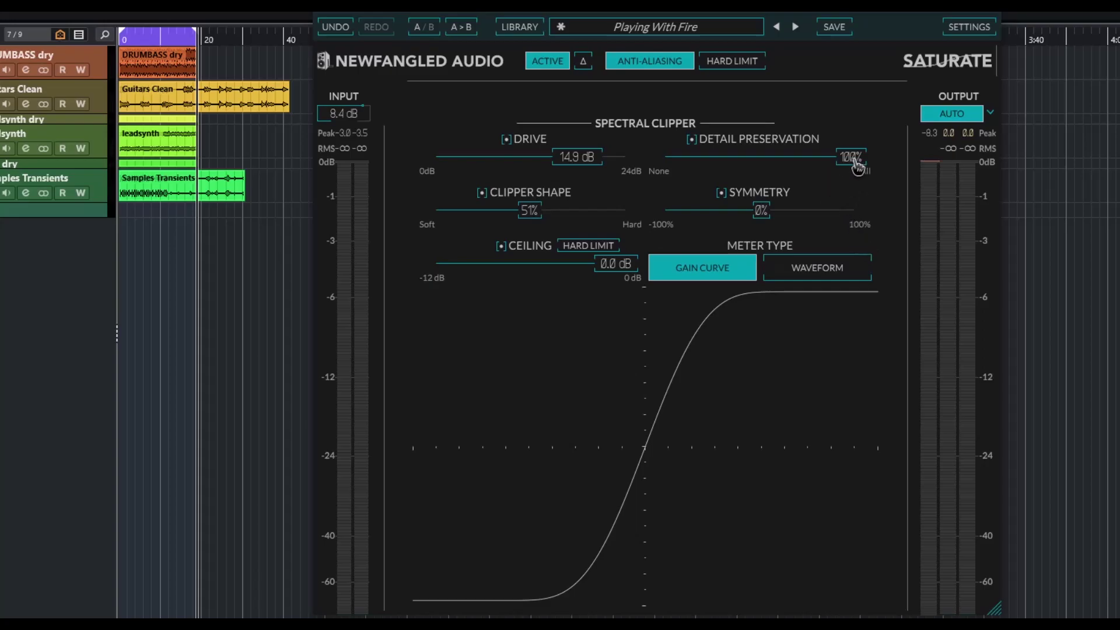
Sweep the Detail Preservation down to 0% and bring it back to 100%.
drag(854, 167, 828, 172)
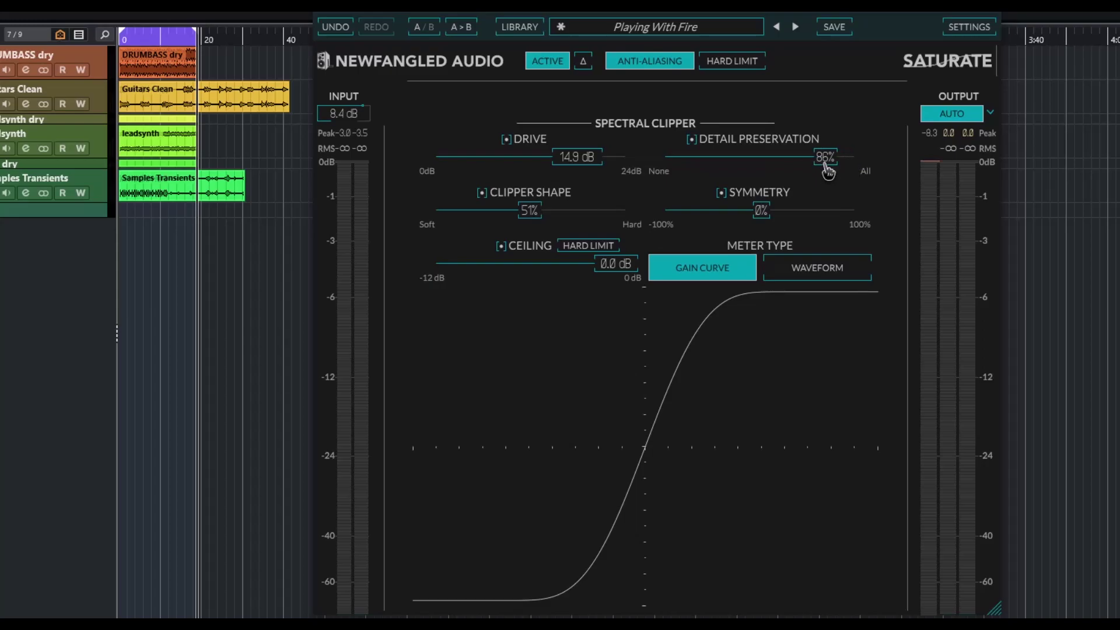
drag(829, 171, 854, 170)
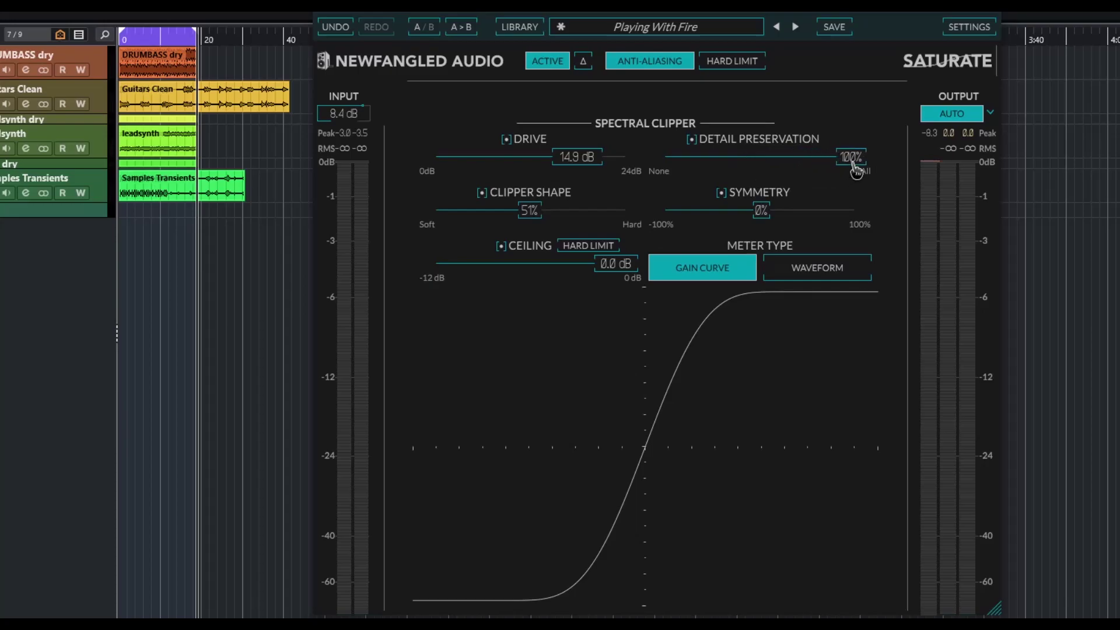
drag(852, 170, 652, 173)
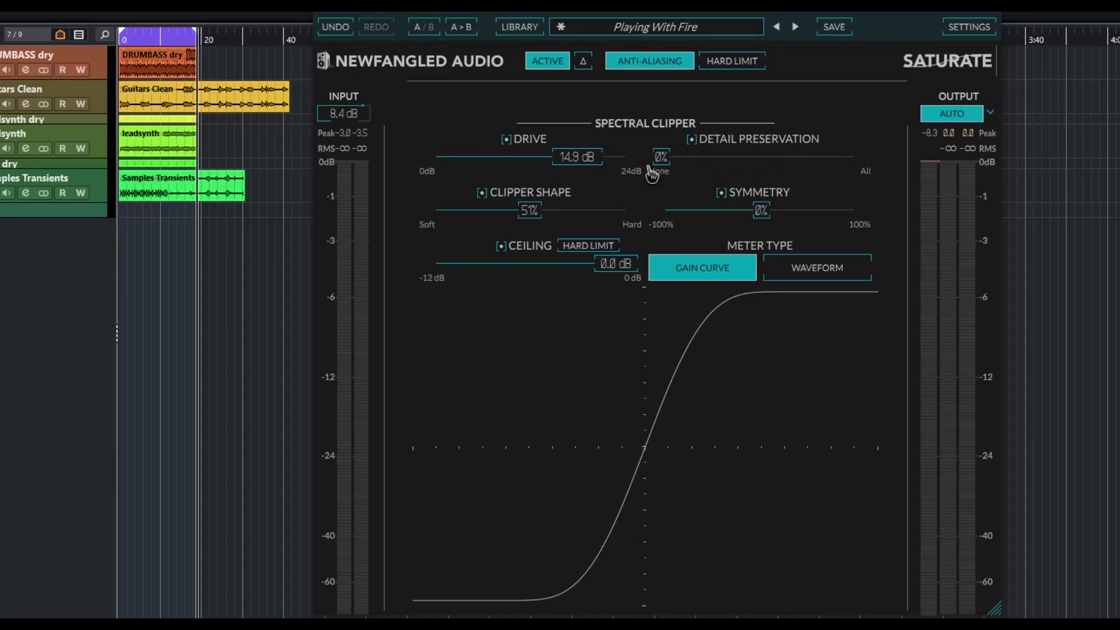
drag(652, 173, 890, 172)
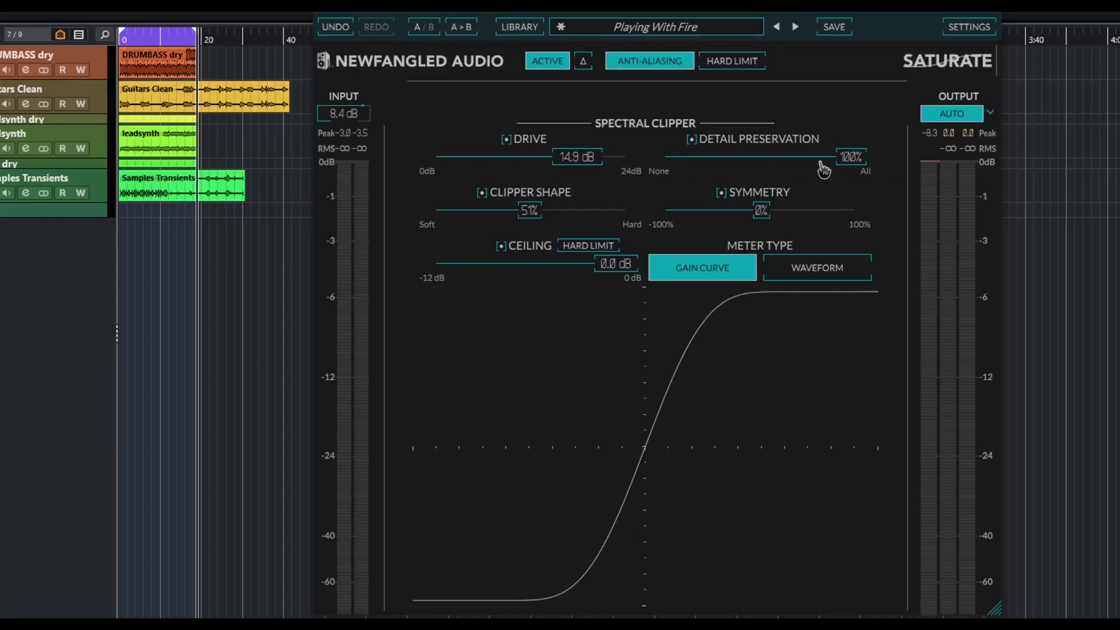
Sweep the Clipper Shape between its 0% soft and 100% hard extremes, leaving it at 100%.
drag(531, 217, 654, 220)
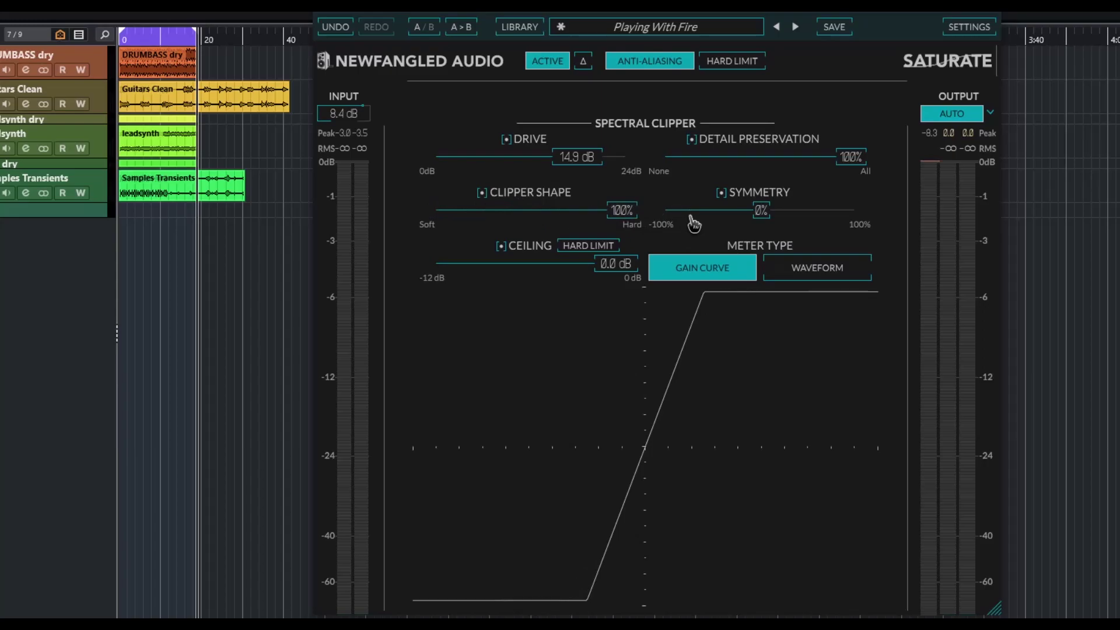
drag(622, 215, 400, 215)
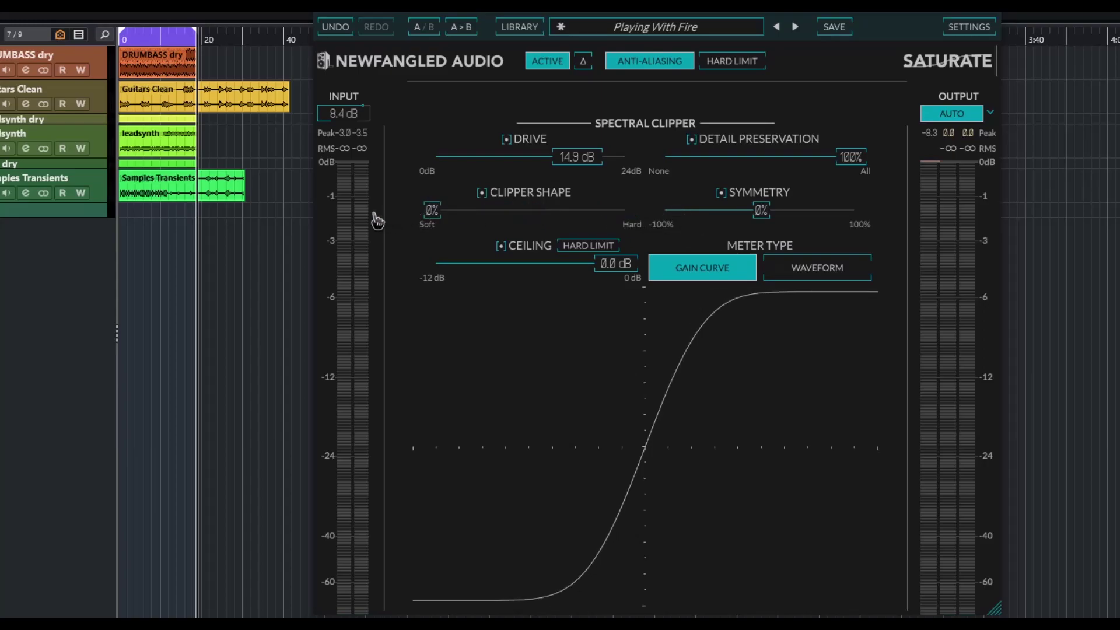
drag(432, 216, 666, 225)
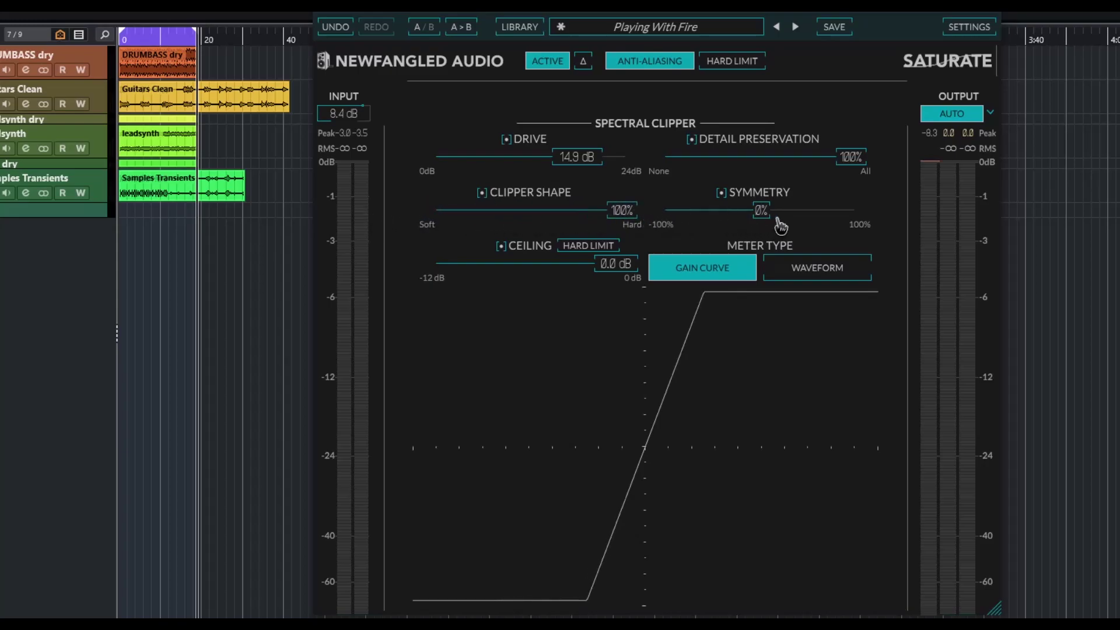
Push the Symmetry to 100%, lower it to 15%, and settle it at 56%.
drag(752, 220, 909, 225)
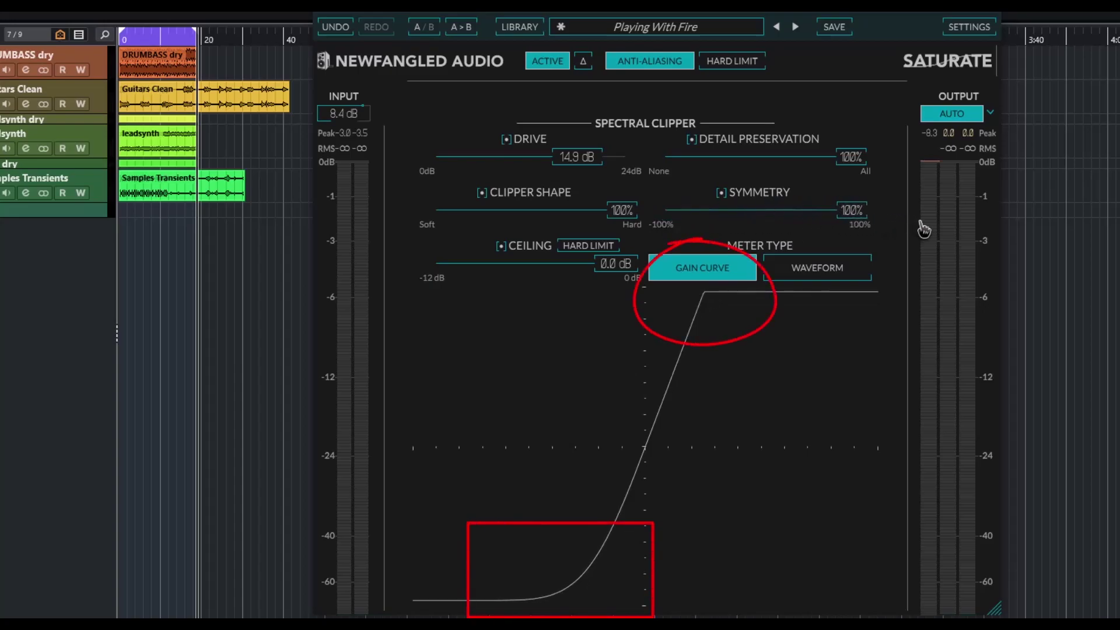
mouse_move(864, 232)
mouse_down()
mouse_move(718, 240)
mouse_move(785, 240)
mouse_up()
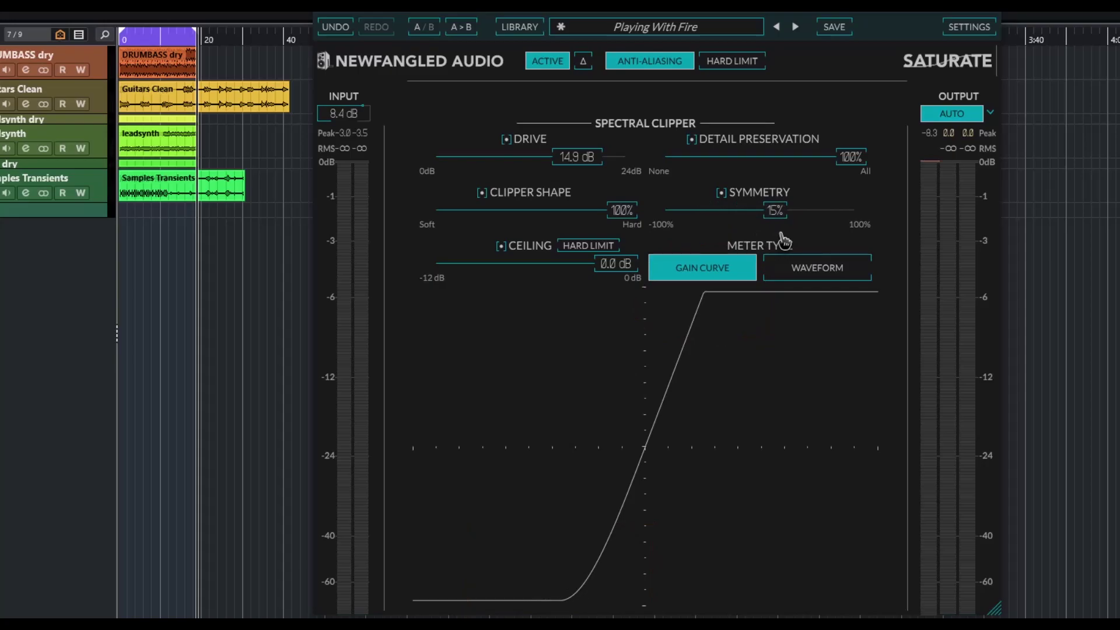
mouse_move(785, 240)
mouse_down()
mouse_move(836, 244)
mouse_move(738, 240)
mouse_move(775, 235)
mouse_up()
Try a ceiling of -0.4 dB and reset it to 0.0 dB, then switch anti-aliasing off and back on.
drag(624, 267, 580, 281)
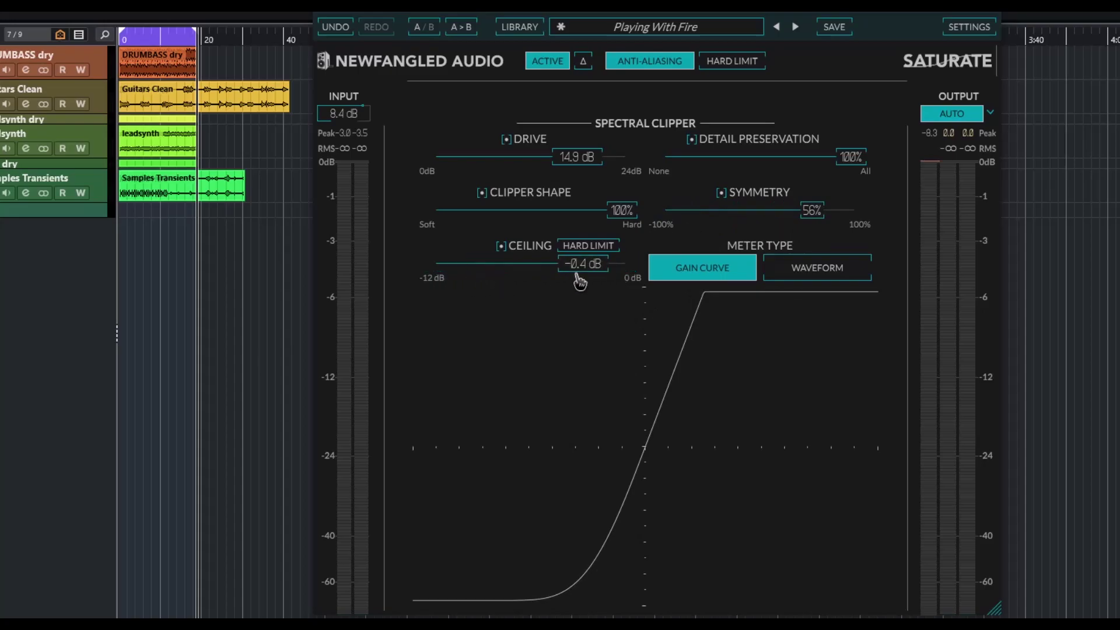
double_click(585, 262)
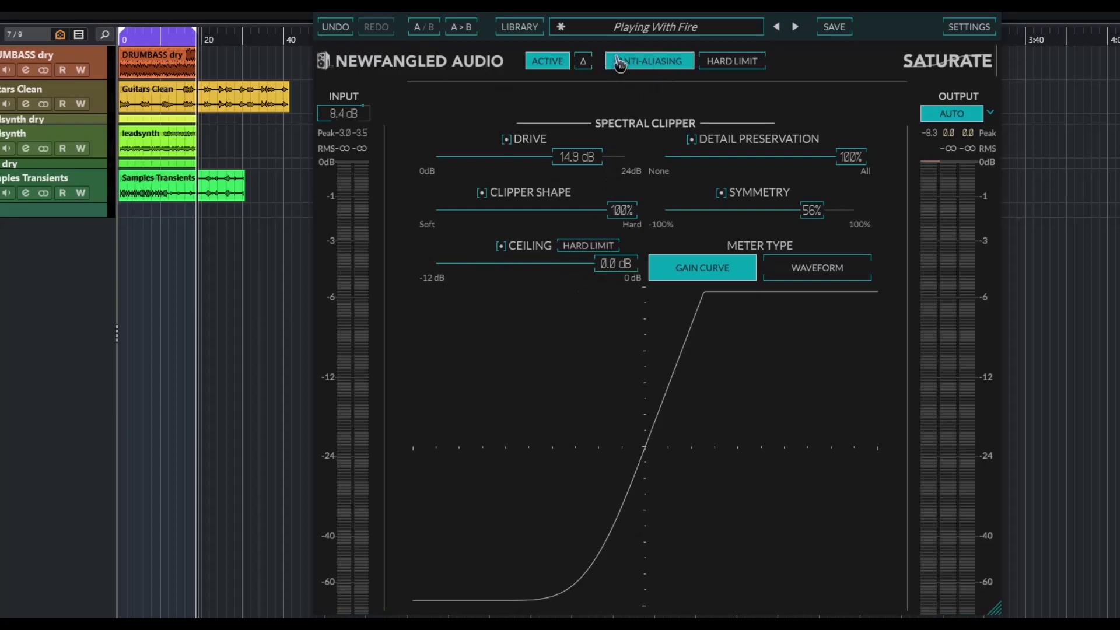
click(656, 72)
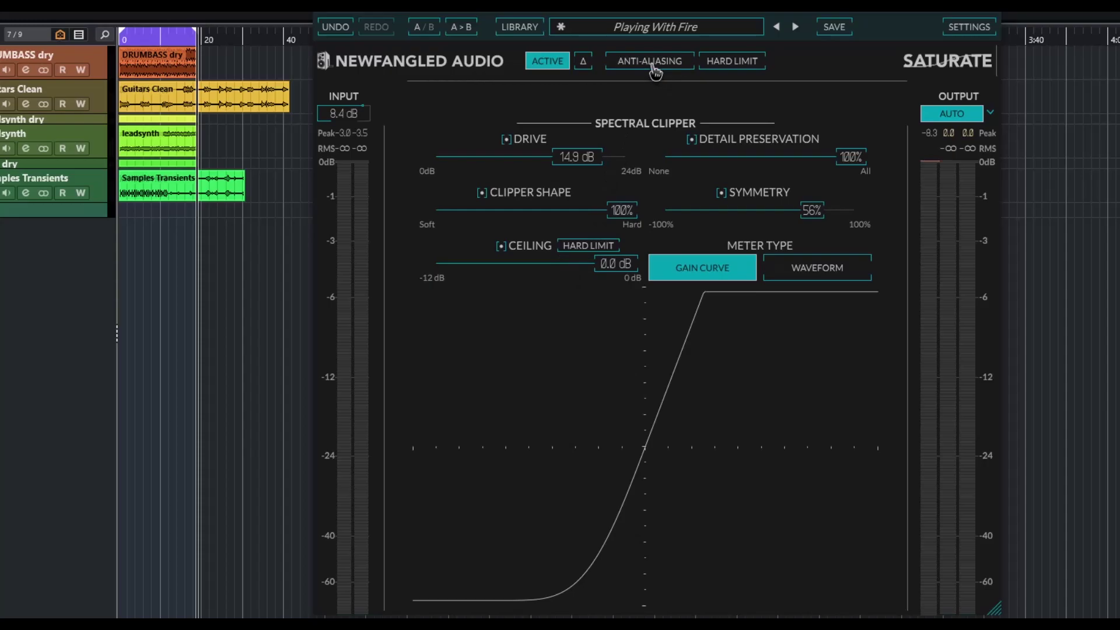
click(655, 71)
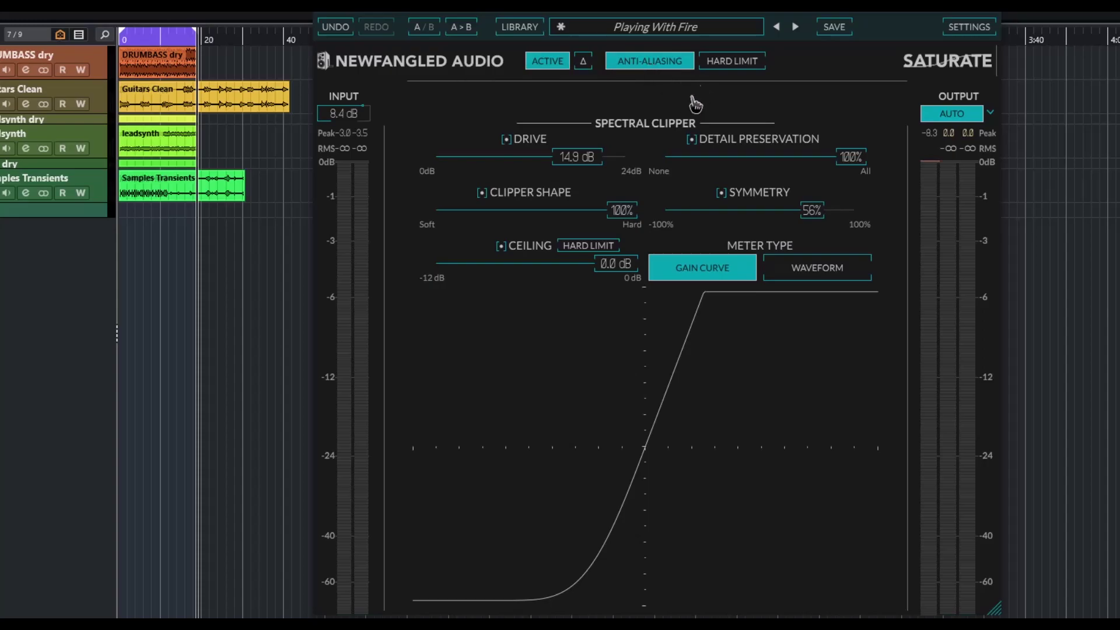
Set the ceiling to -0.3 dB and turn on its hard limit.
drag(612, 282, 597, 283)
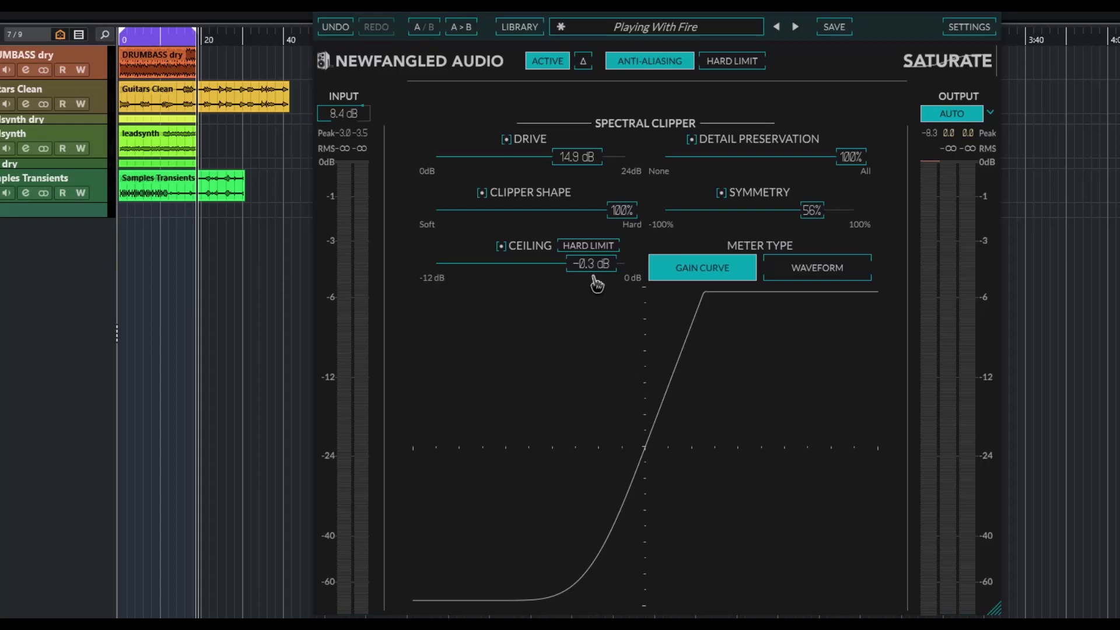
click(588, 247)
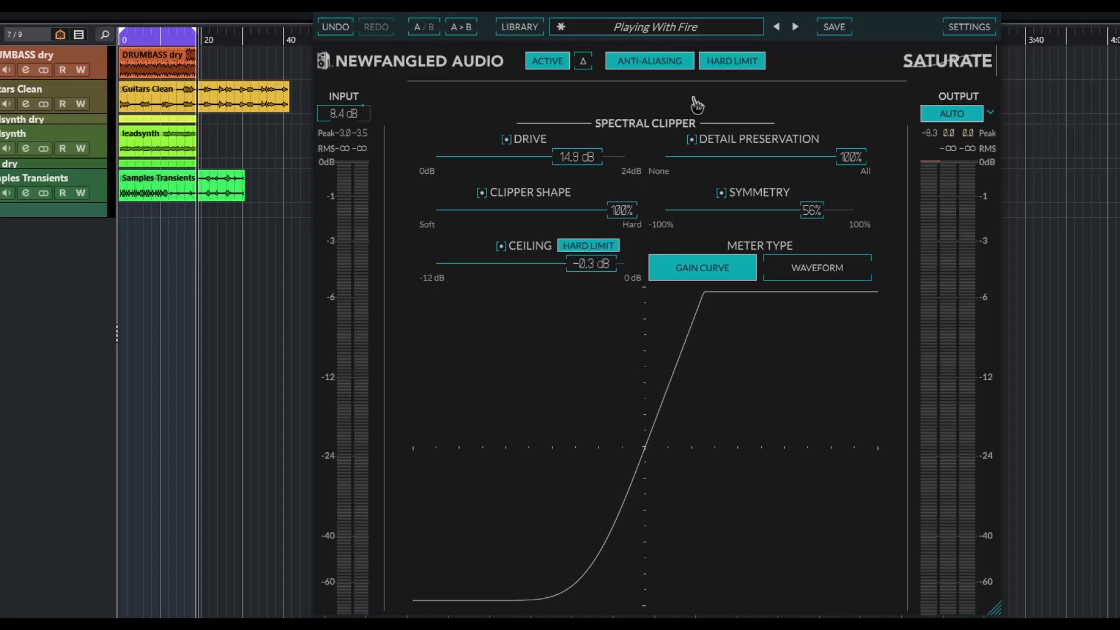
double_click(735, 65)
Switch delta listening on and off, and bypass the plugin before making it active again.
click(584, 63)
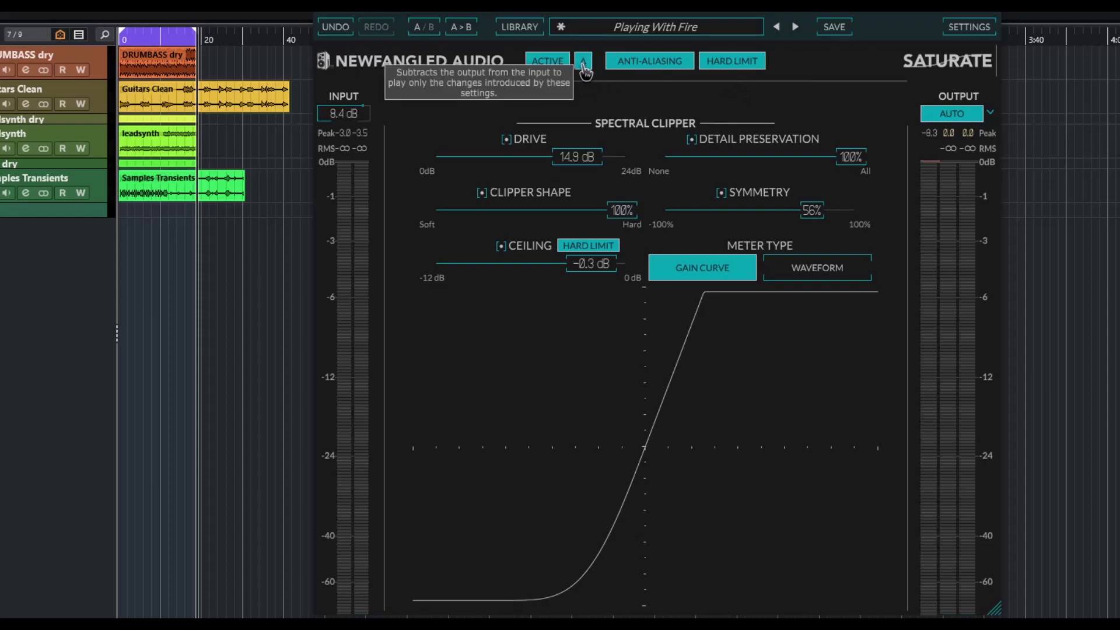
click(584, 63)
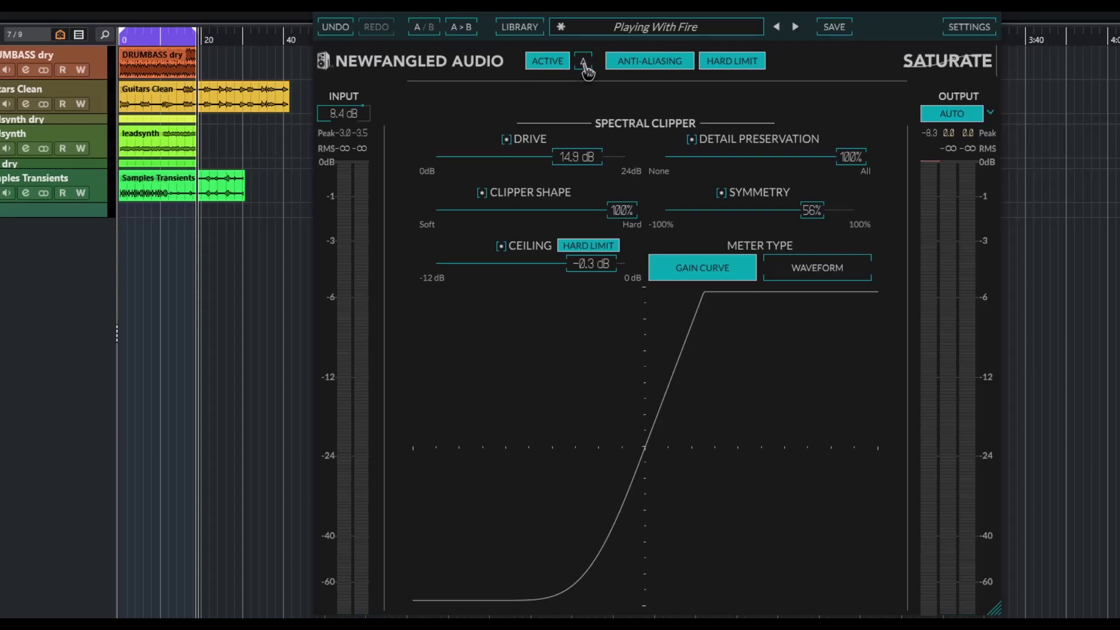
click(557, 66)
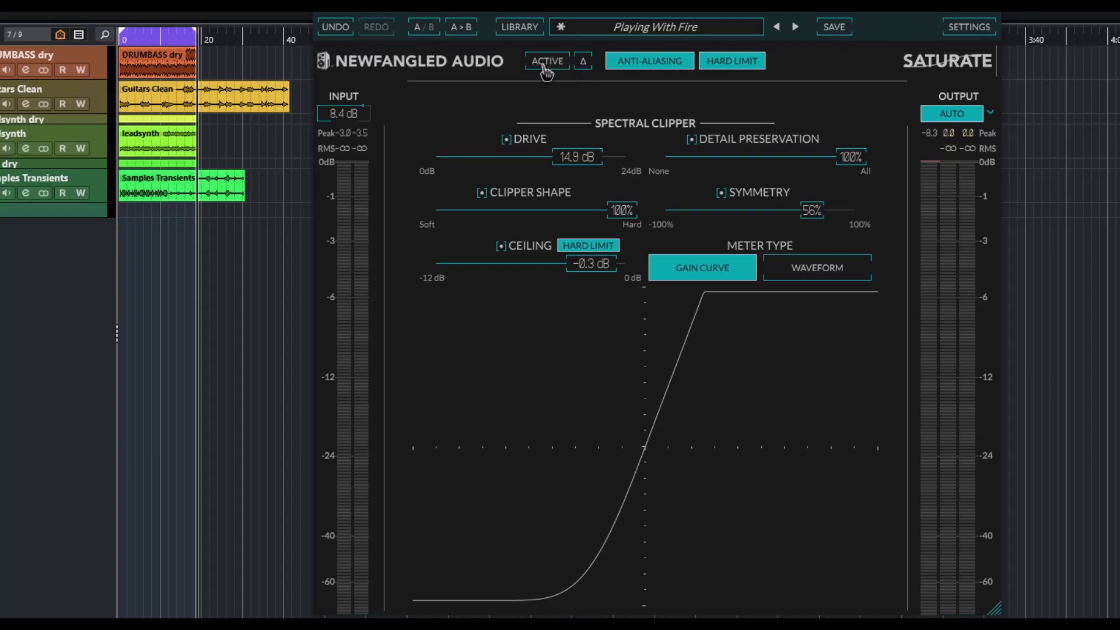
click(551, 65)
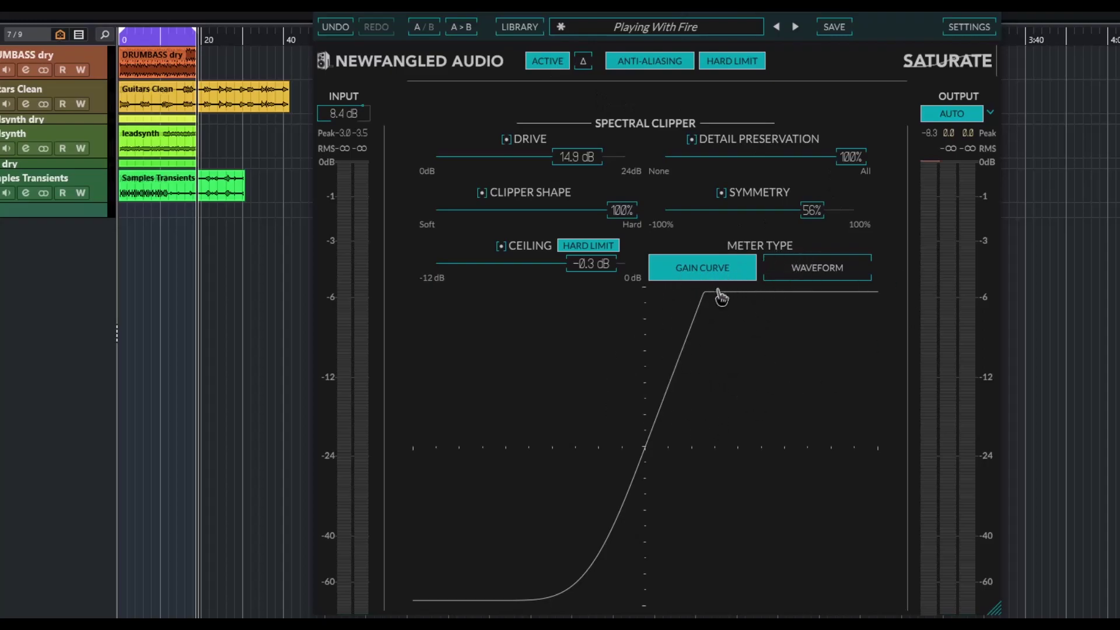
Lower the ceiling to -0.5 dB and the Clipper Shape to 90%.
drag(593, 265, 578, 266)
mouse_move(610, 212)
mouse_down()
mouse_move(495, 217)
mouse_move(601, 211)
mouse_up()
Change the meter type to Waveform and play the DRUMBASS dry clip from the project start.
click(836, 274)
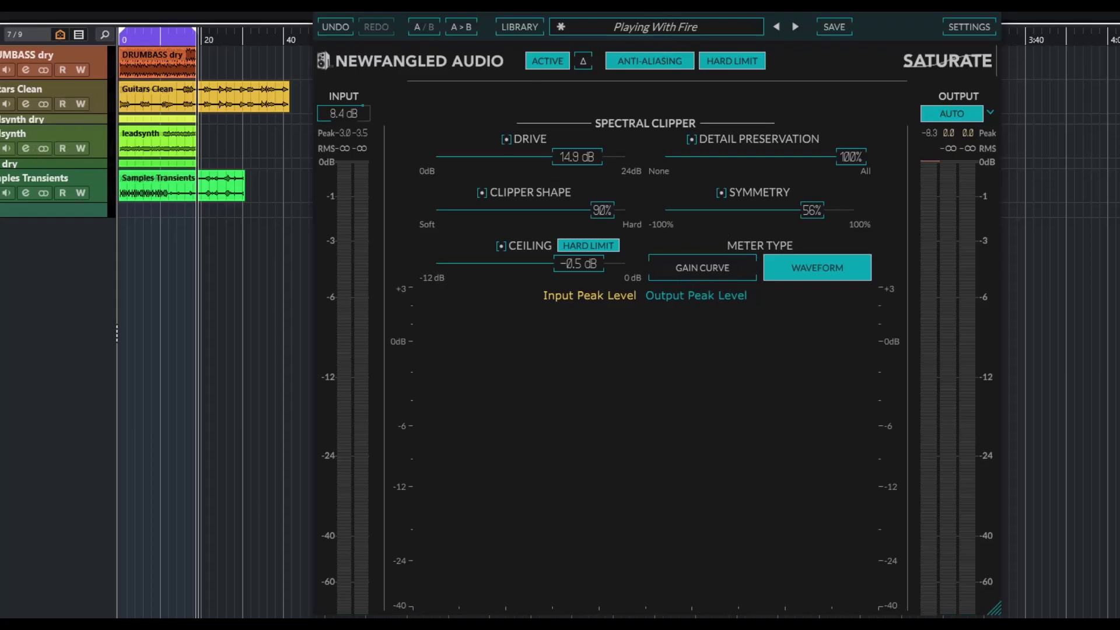
click(156, 71)
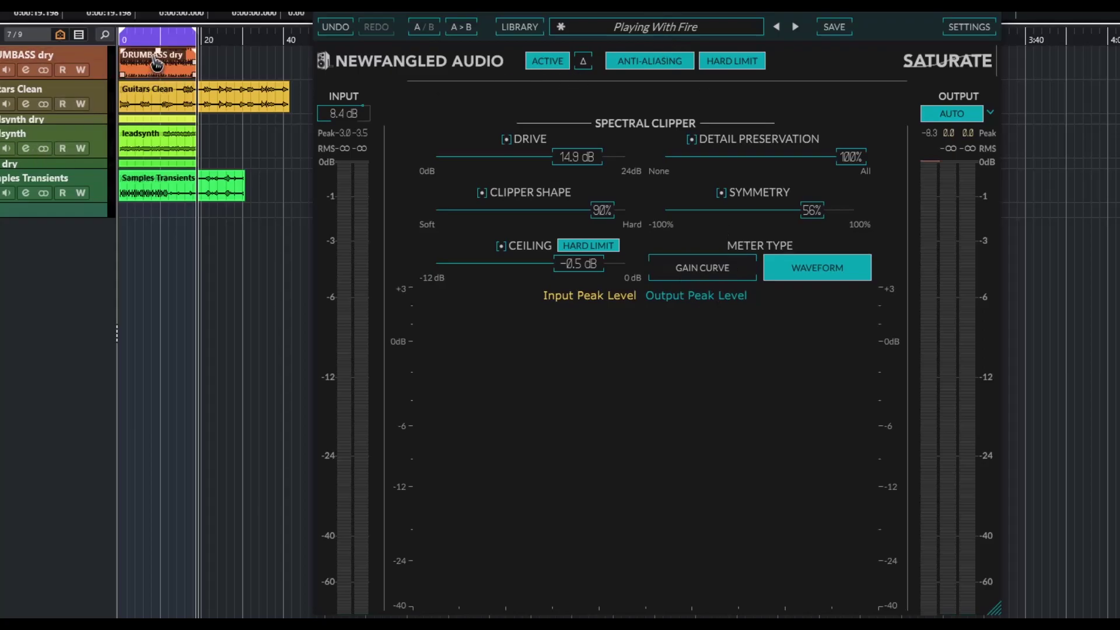
key(Home)
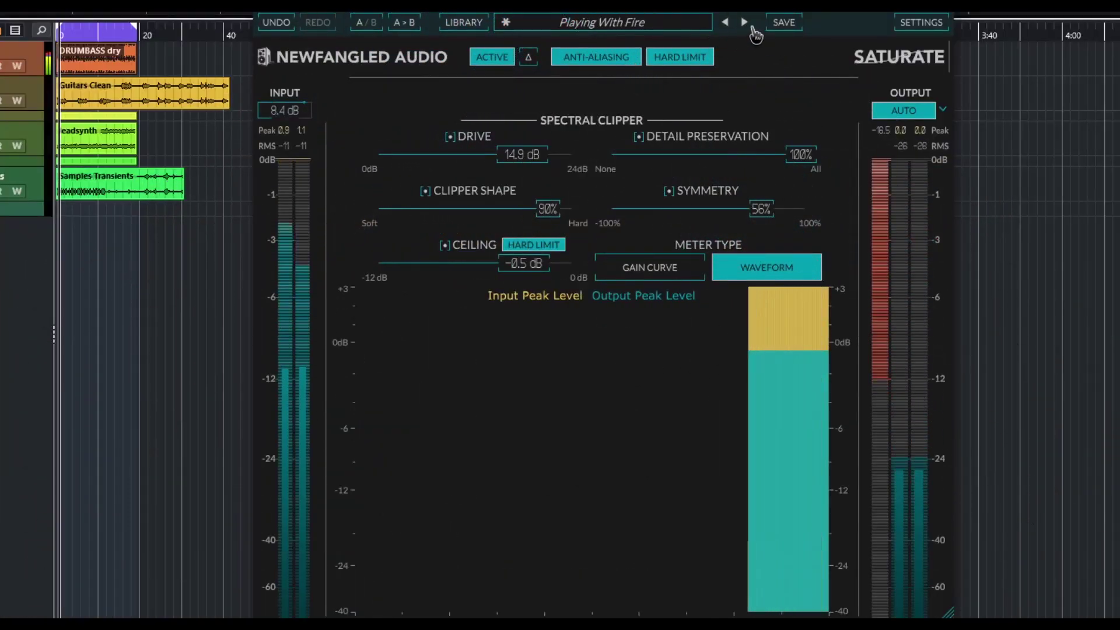
Audition the Pushing It preset, and load Hard Drums from the Drum Bus category.
click(746, 24)
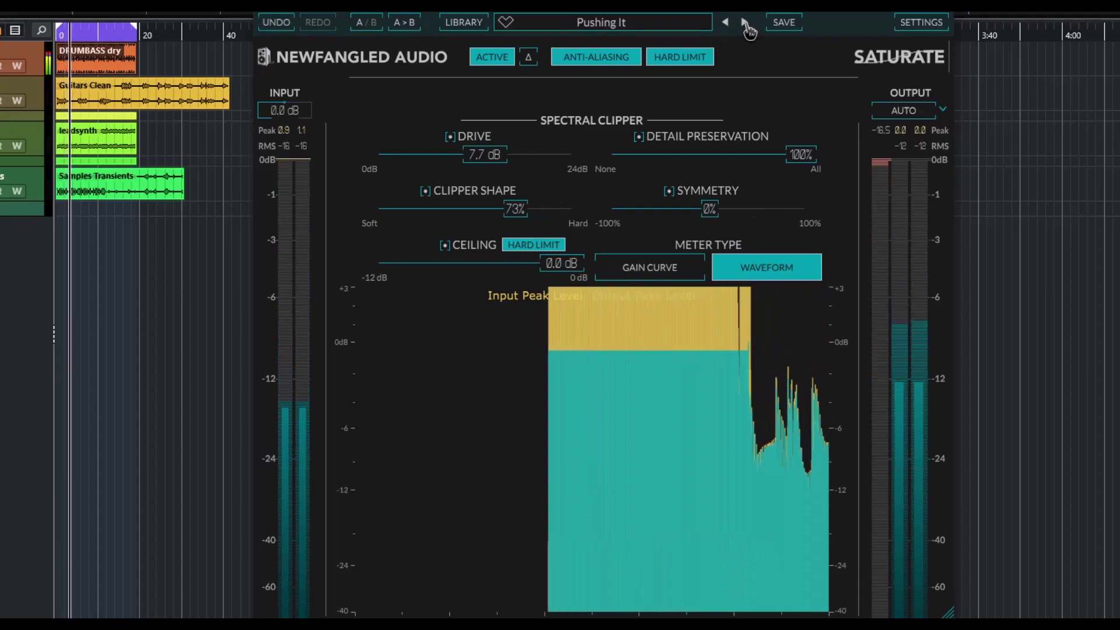
click(623, 23)
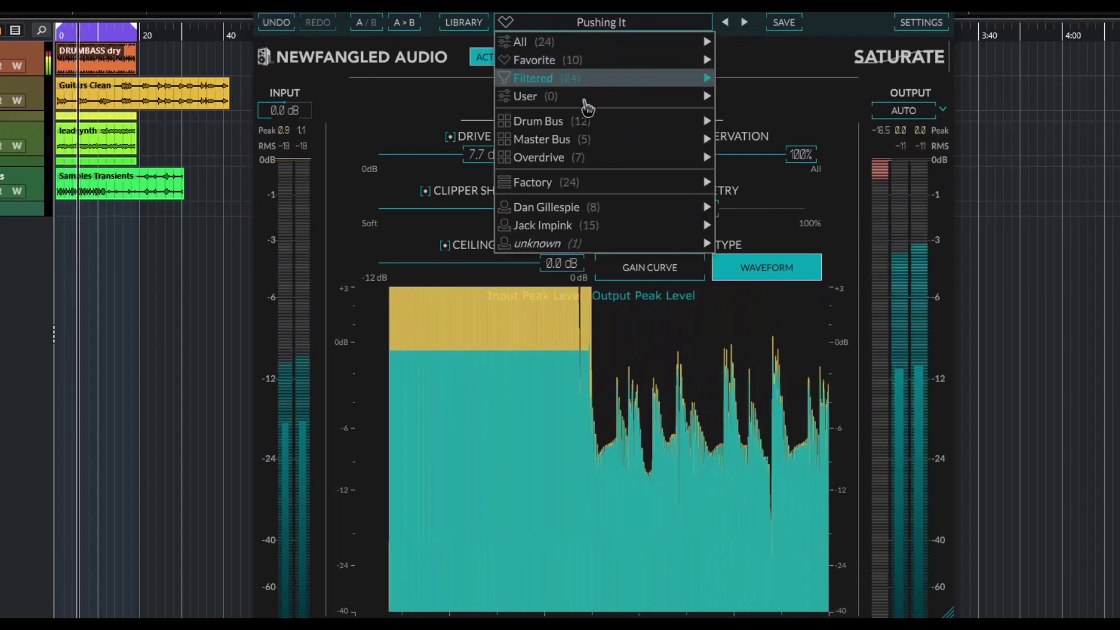
mouse_move(585, 121)
click(827, 119)
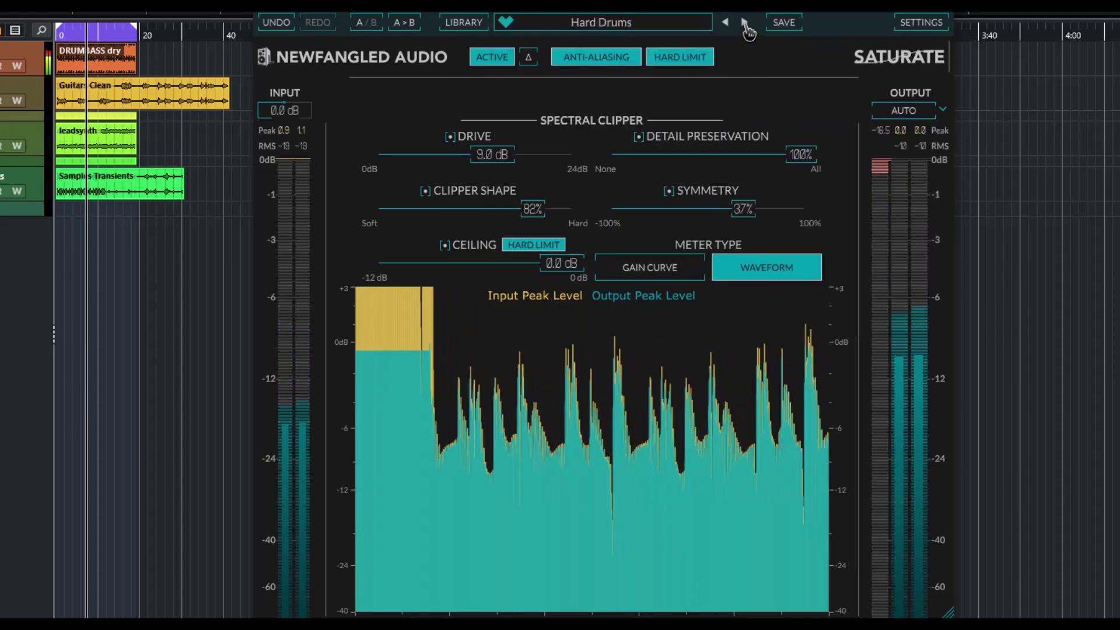
Audition the following presets on the drums, from Hard Hitter, Parallel Punch and Push It Foward through to Be Careful Now...
click(746, 23)
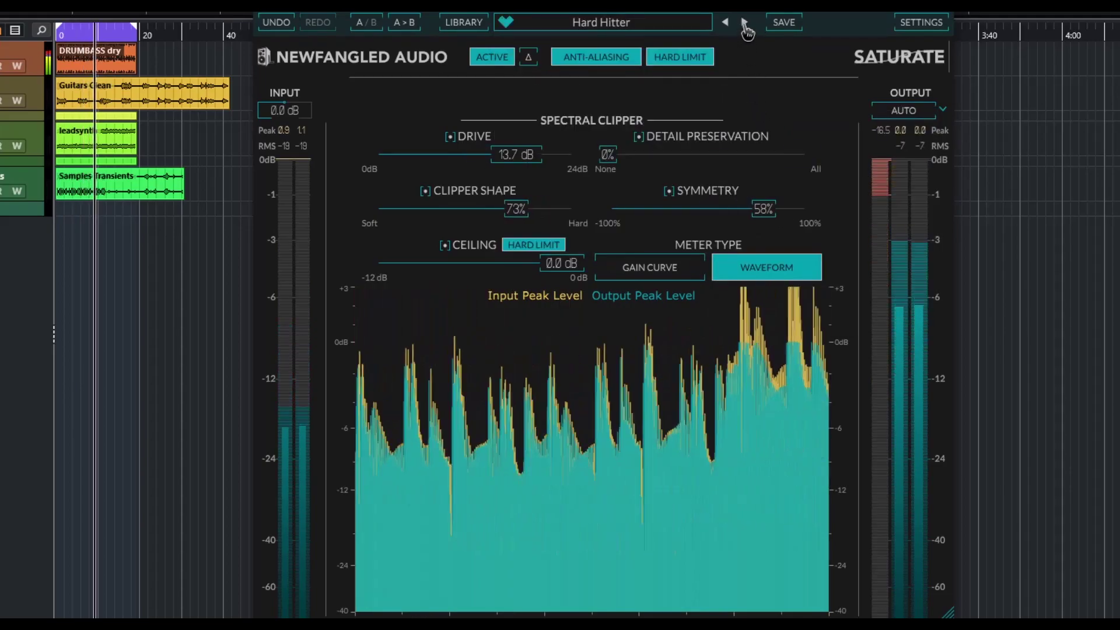
click(745, 23)
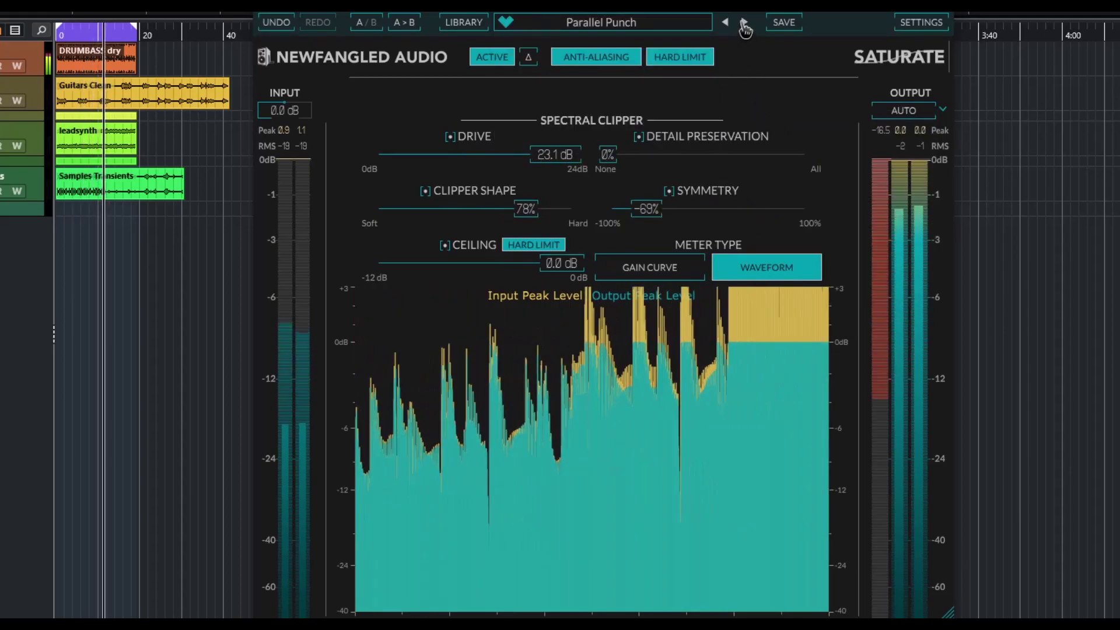
click(745, 23)
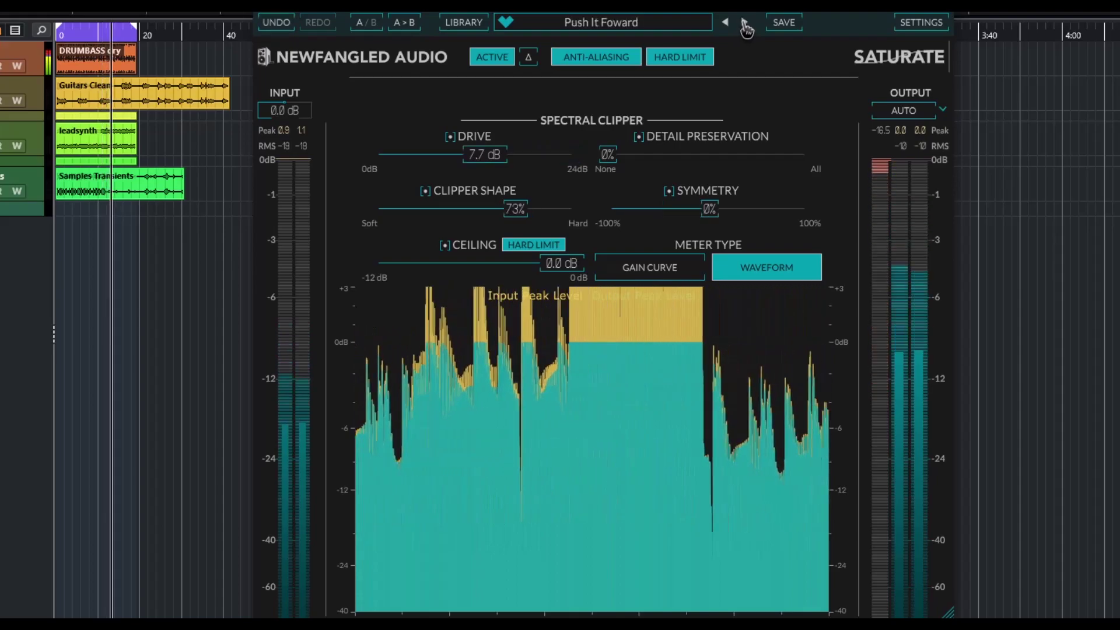
click(745, 24)
click(746, 23)
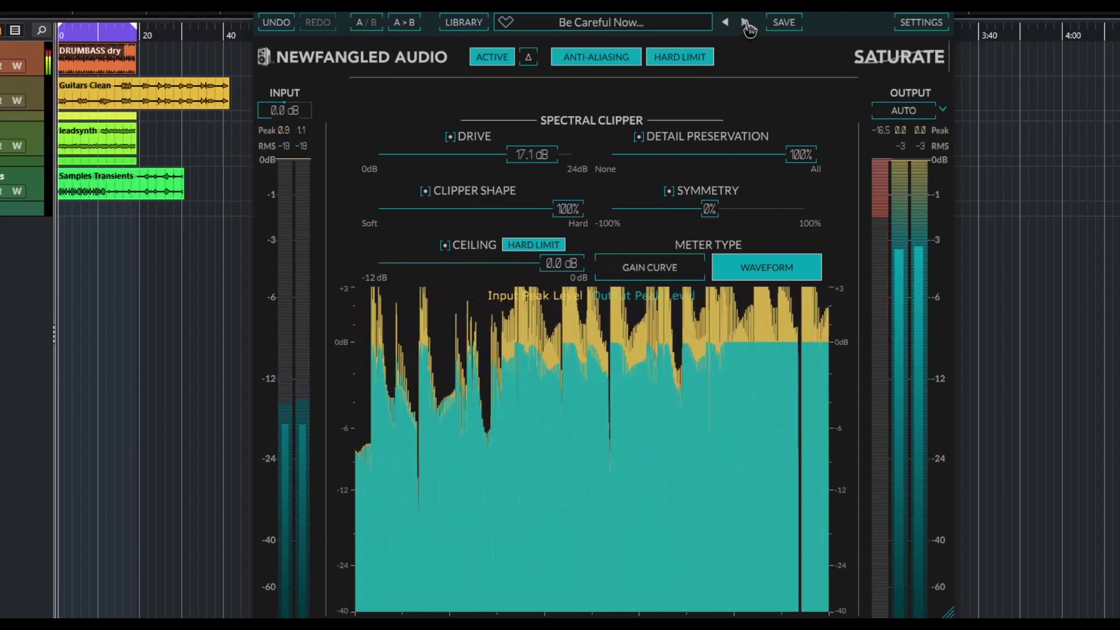
Continue auditioning presets from Bring It To The Front through Busted Compressor, Playing With Fire and Pushing It to Clip Convertors.
click(746, 23)
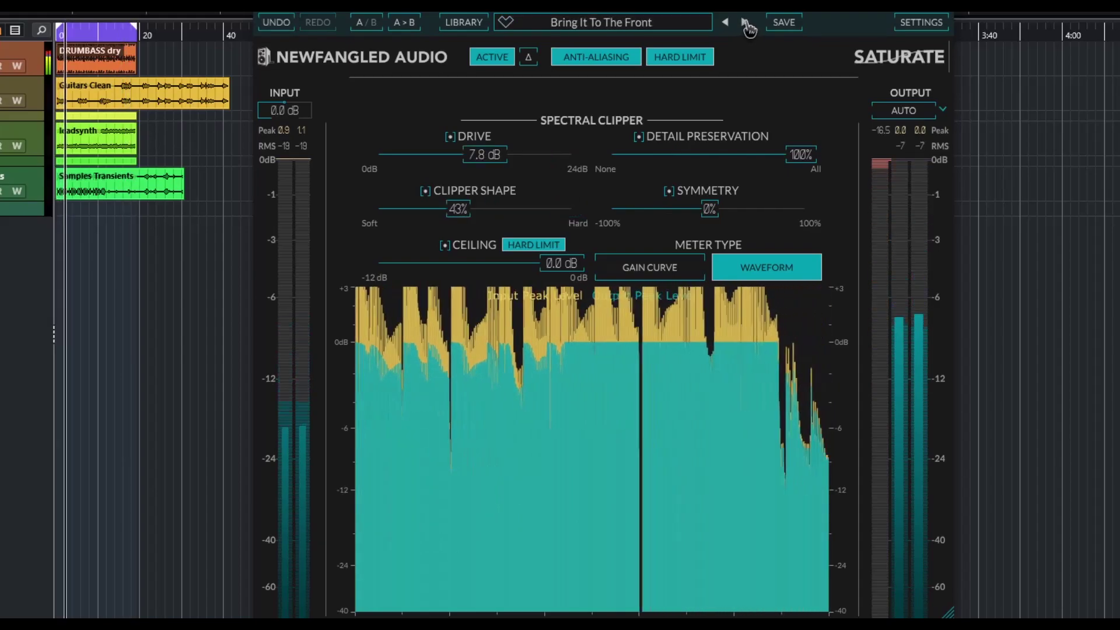
click(747, 23)
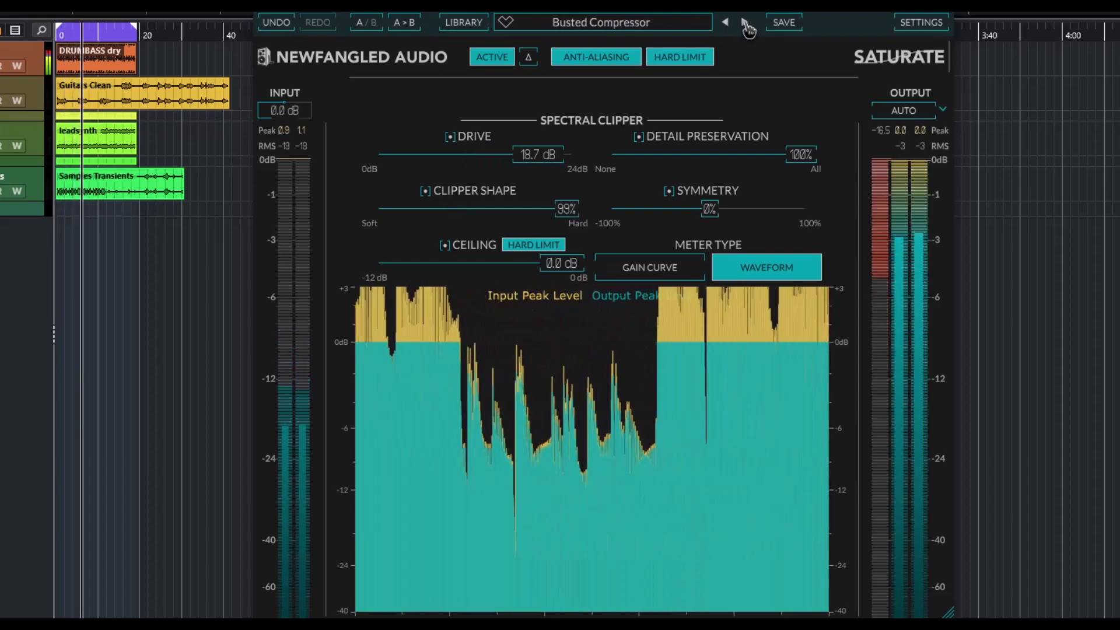
click(747, 23)
click(746, 23)
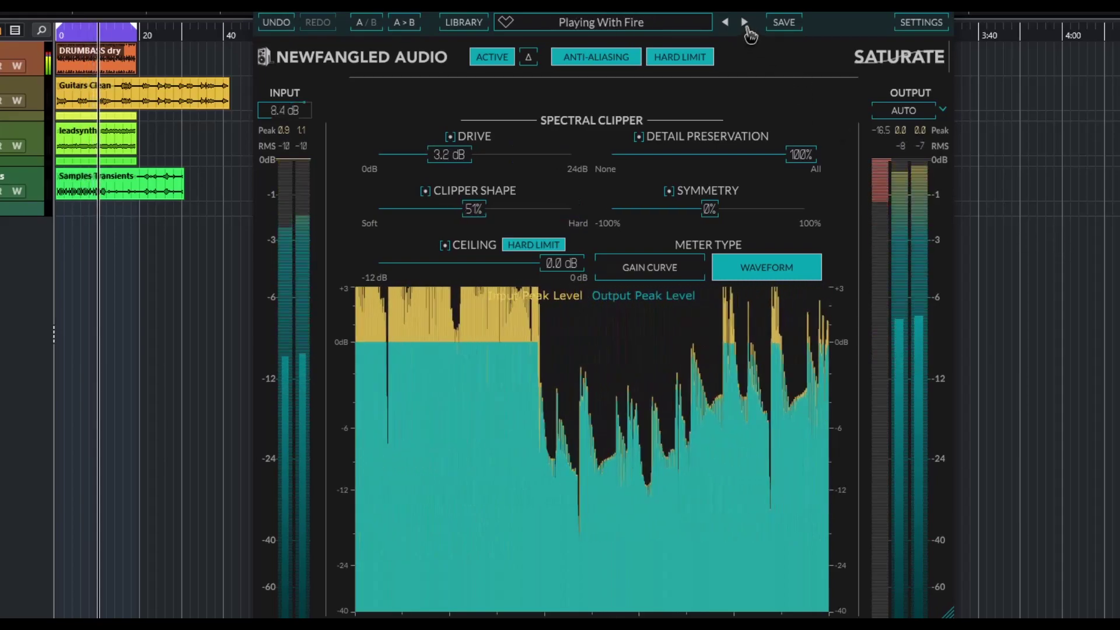
click(746, 24)
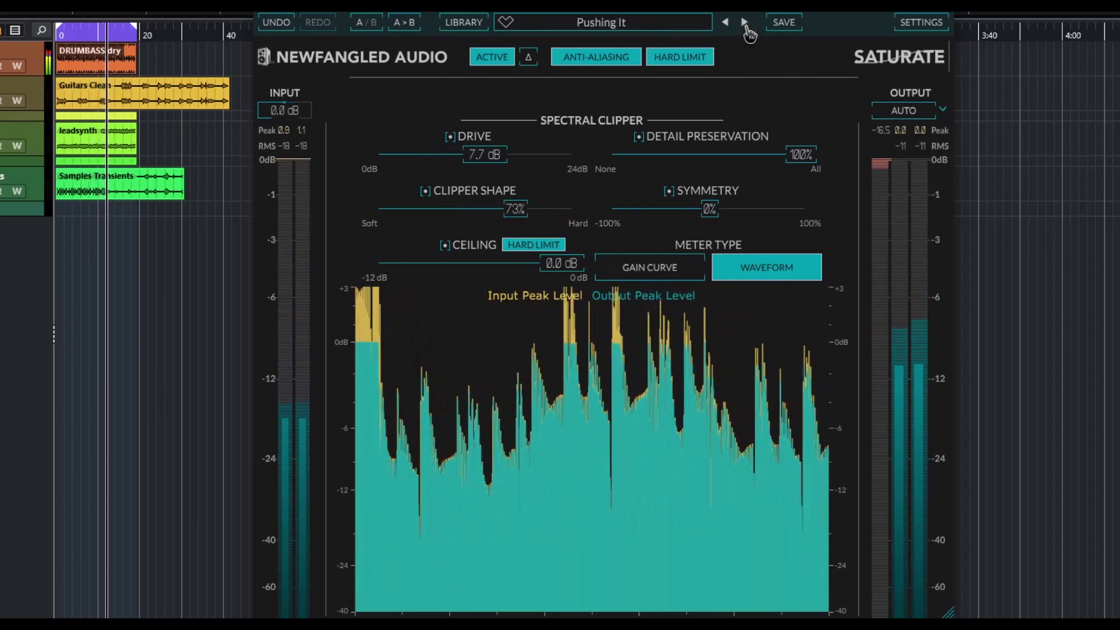
click(746, 24)
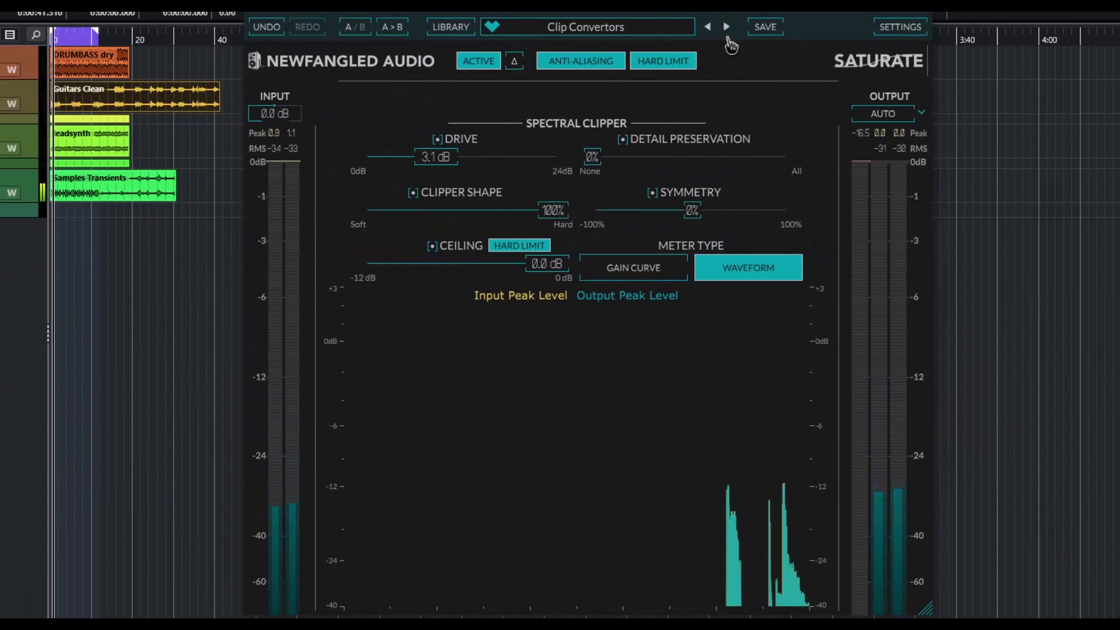
Audition Warmup, A Little Paprika, Getting Hotter and further presets on the Samples Transients track, ending on Clip Convertors.
click(727, 30)
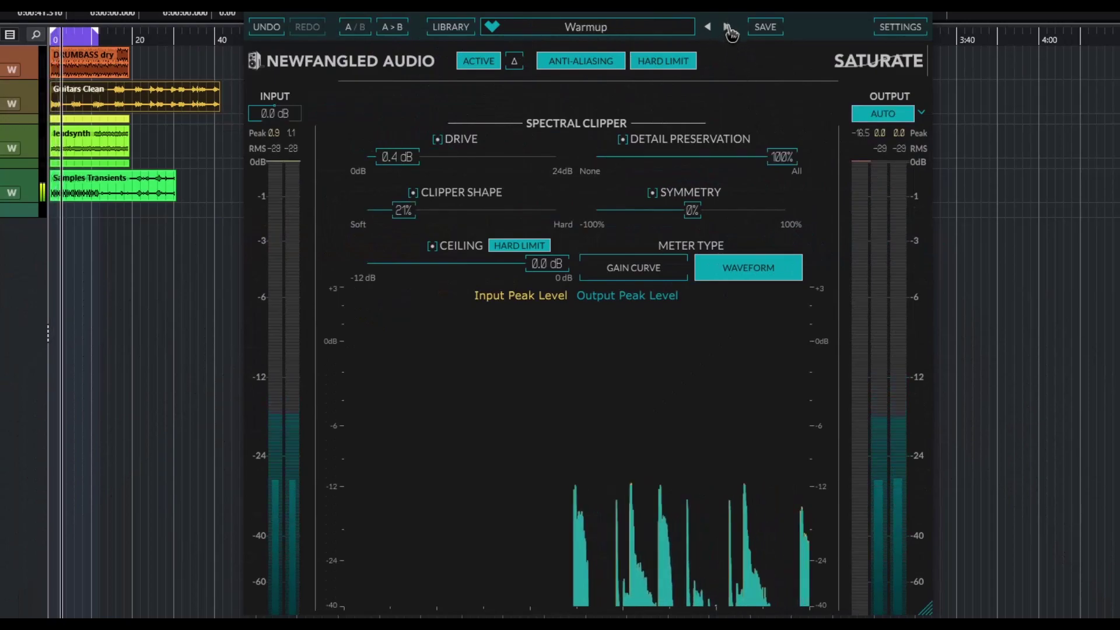
click(727, 29)
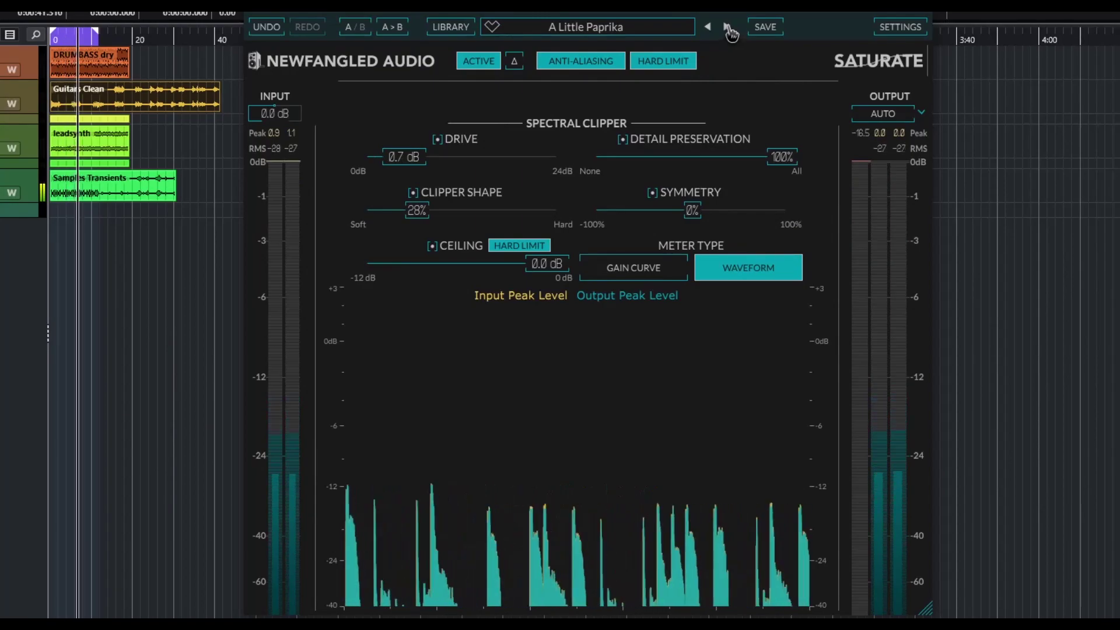
click(728, 29)
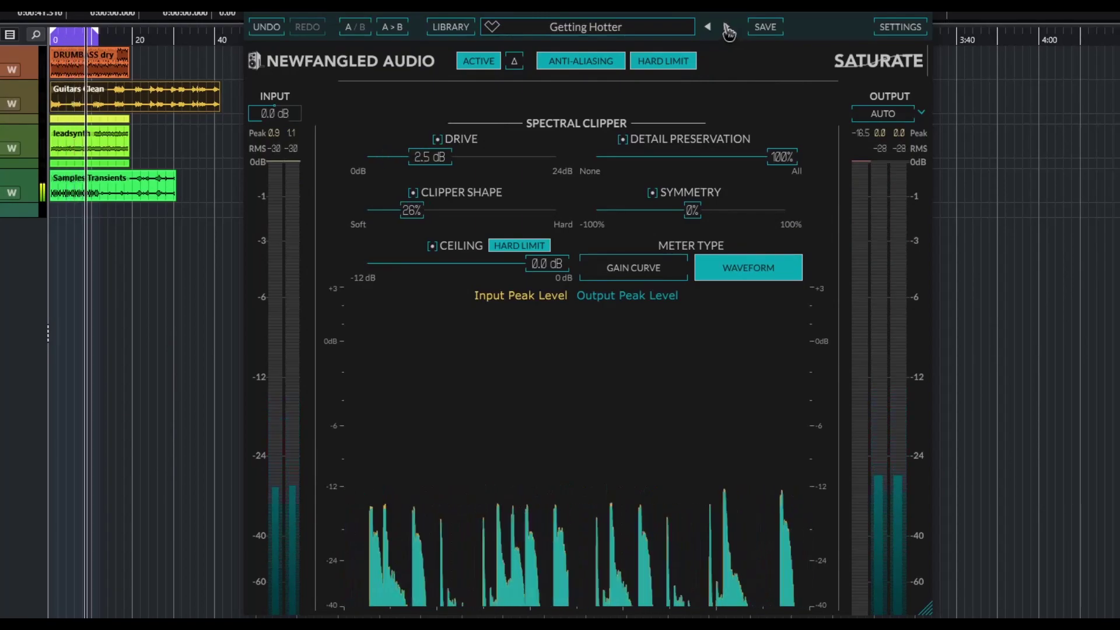
click(727, 29)
click(727, 30)
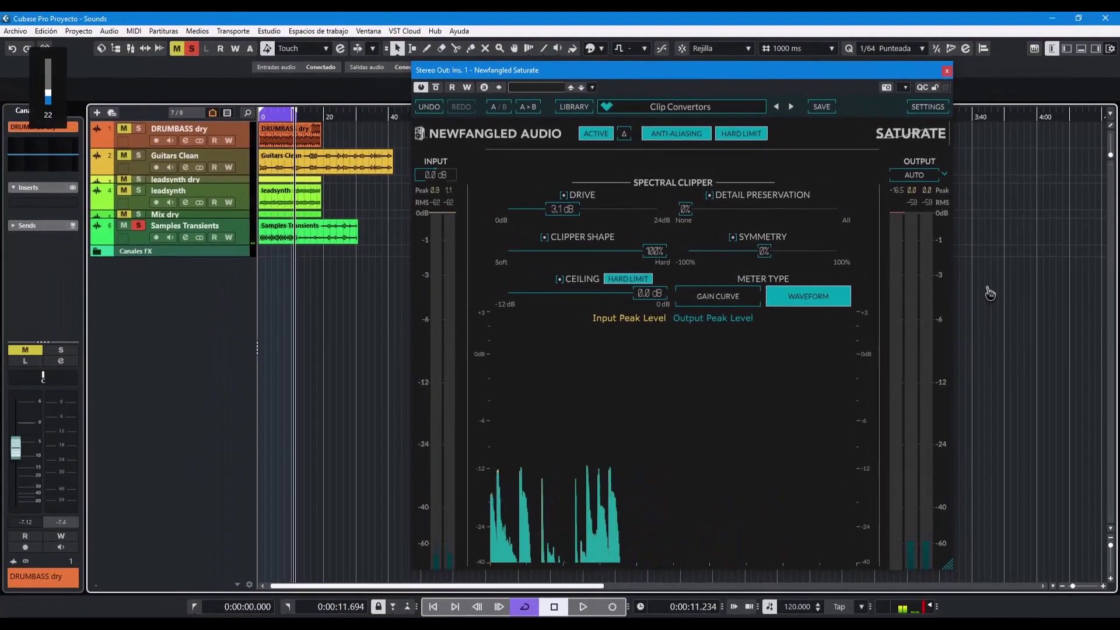
Raise the system volume, and shrink the Saturate plugin window and move it closer to the track list.
key(XF86AudioRaiseVolume)
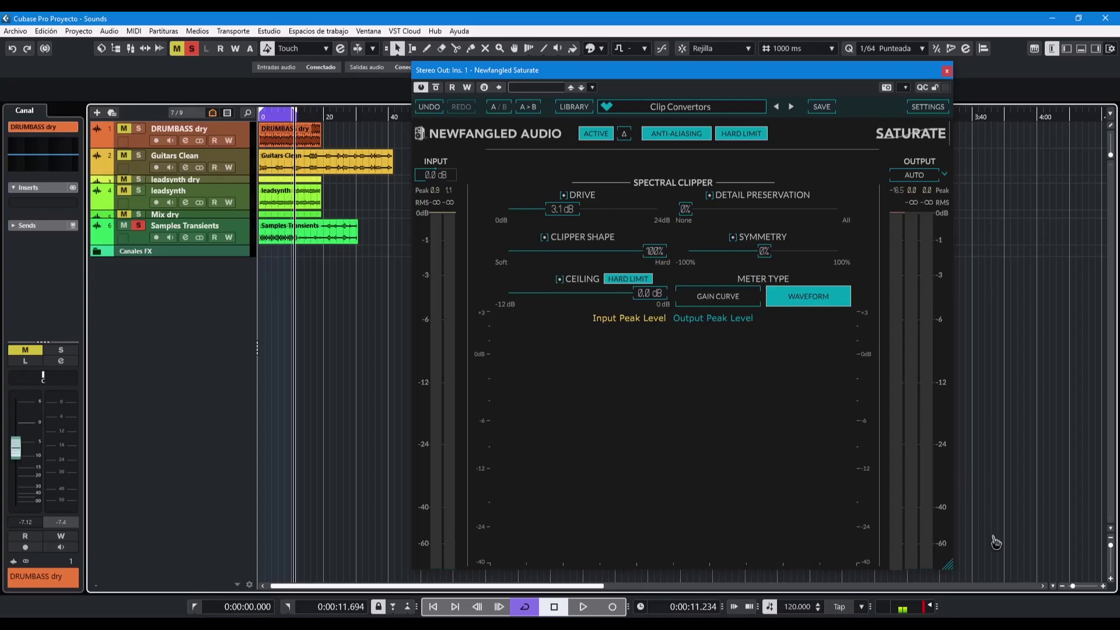
drag(949, 564, 804, 439)
drag(708, 83, 588, 105)
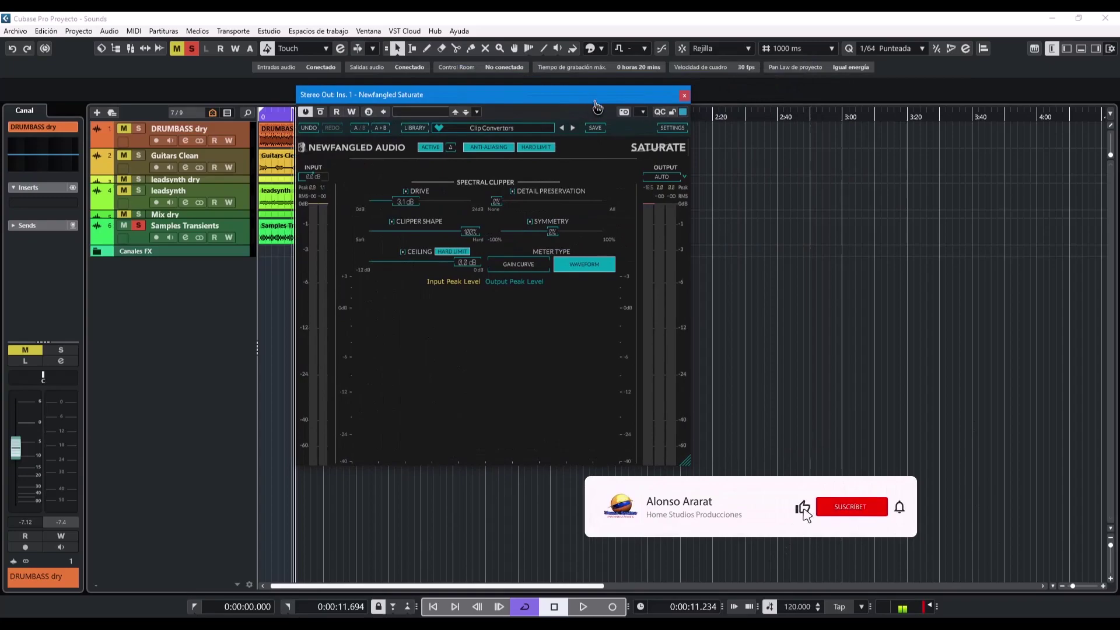